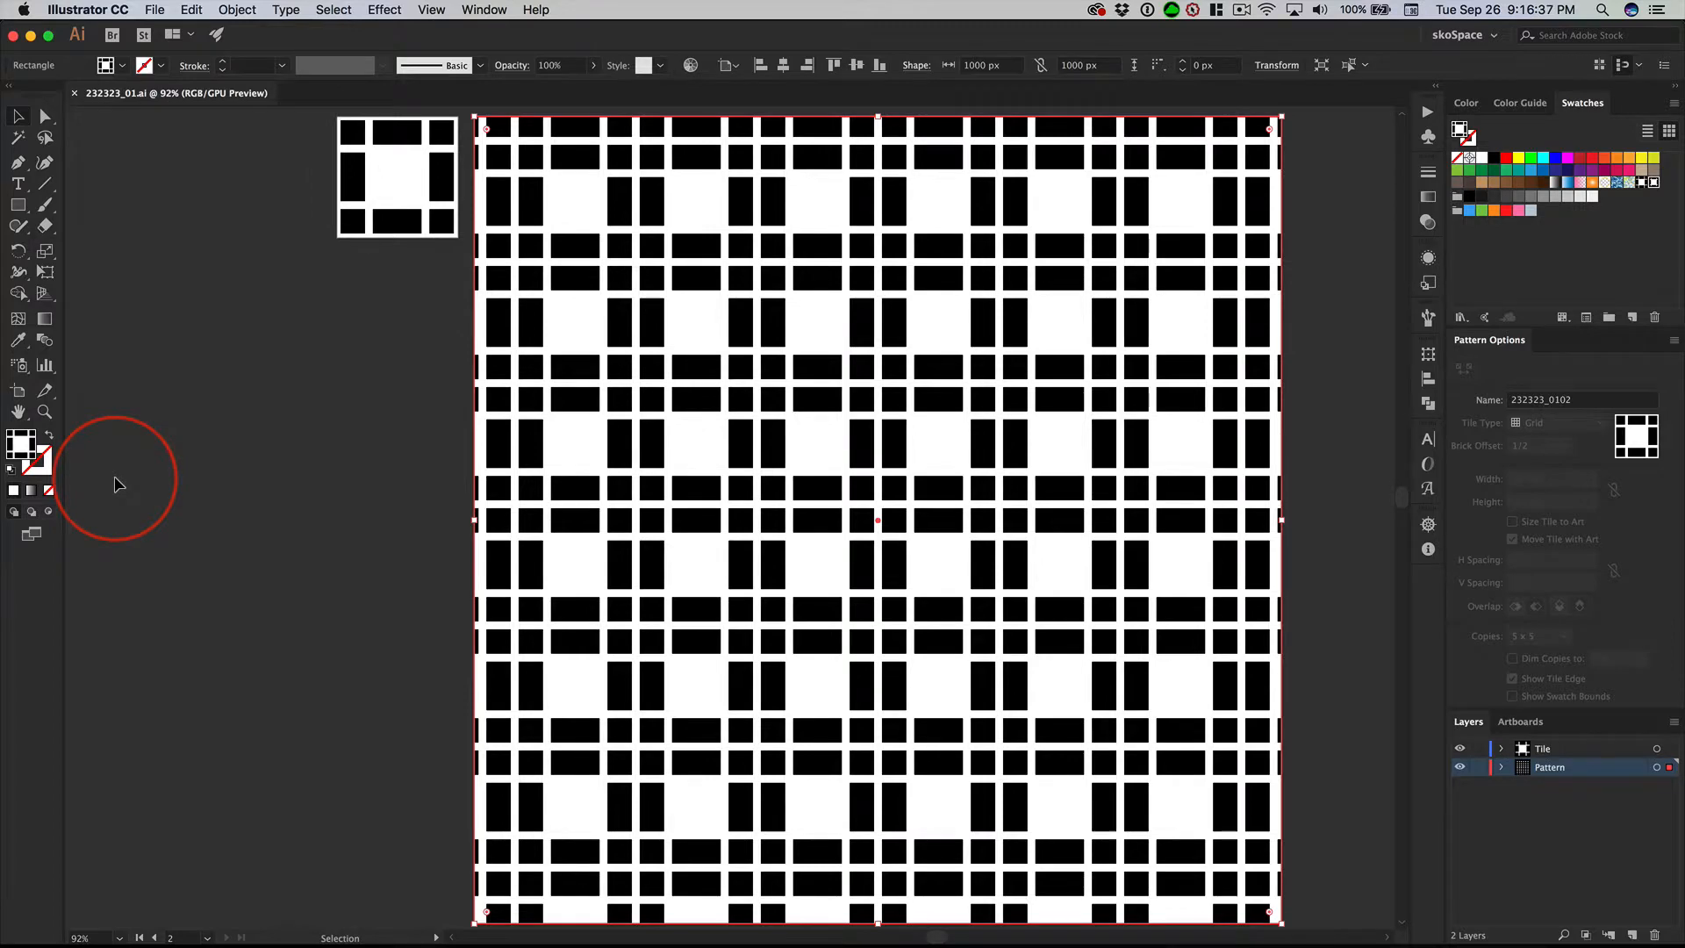
- Close the open pattern document, start a new one from the proPatternTsu.ait template, and activate its small tile artboard
key("super+w")
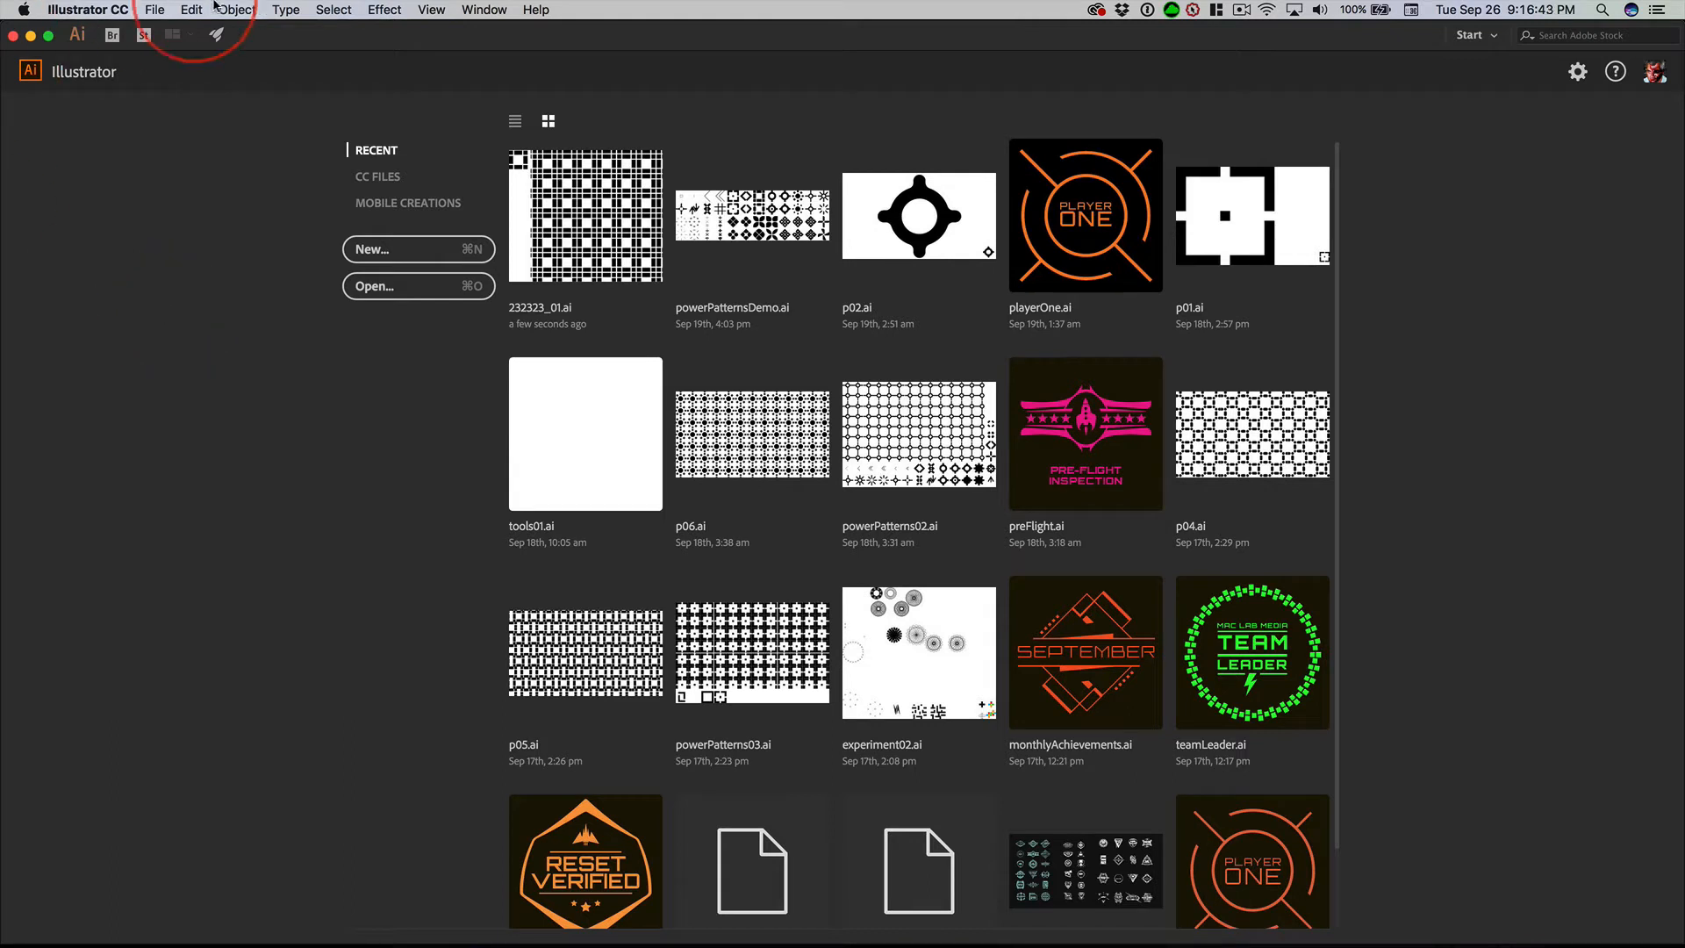
left_click(158, 11)
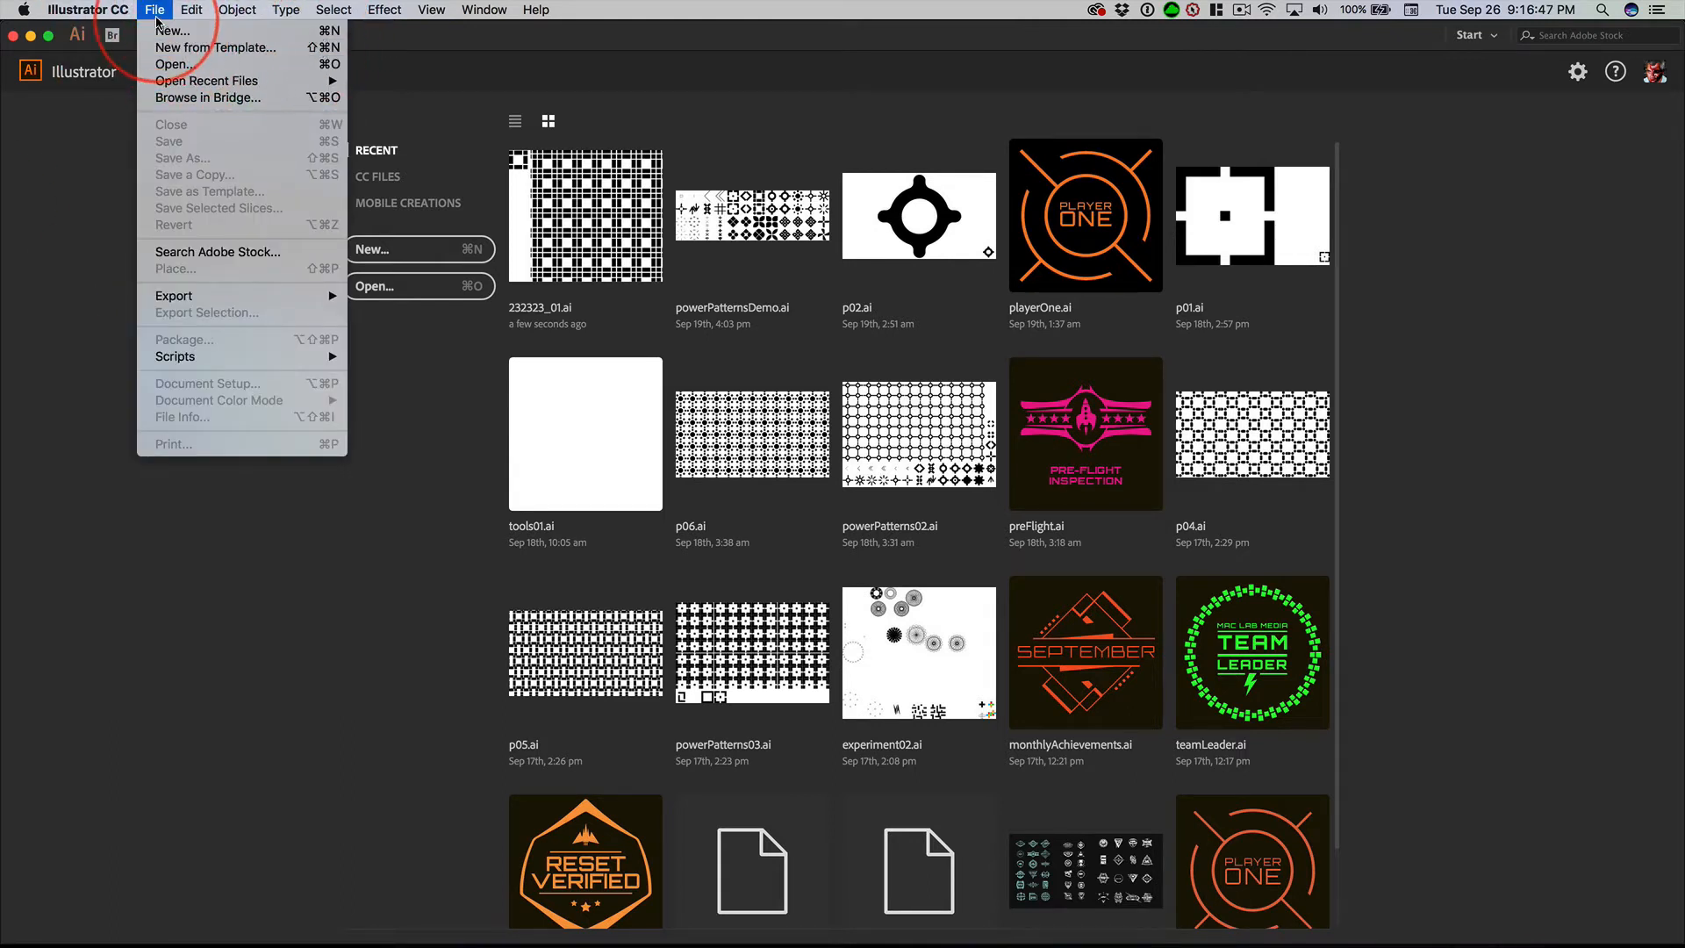
left_click(158, 11)
key("shift+super+n")
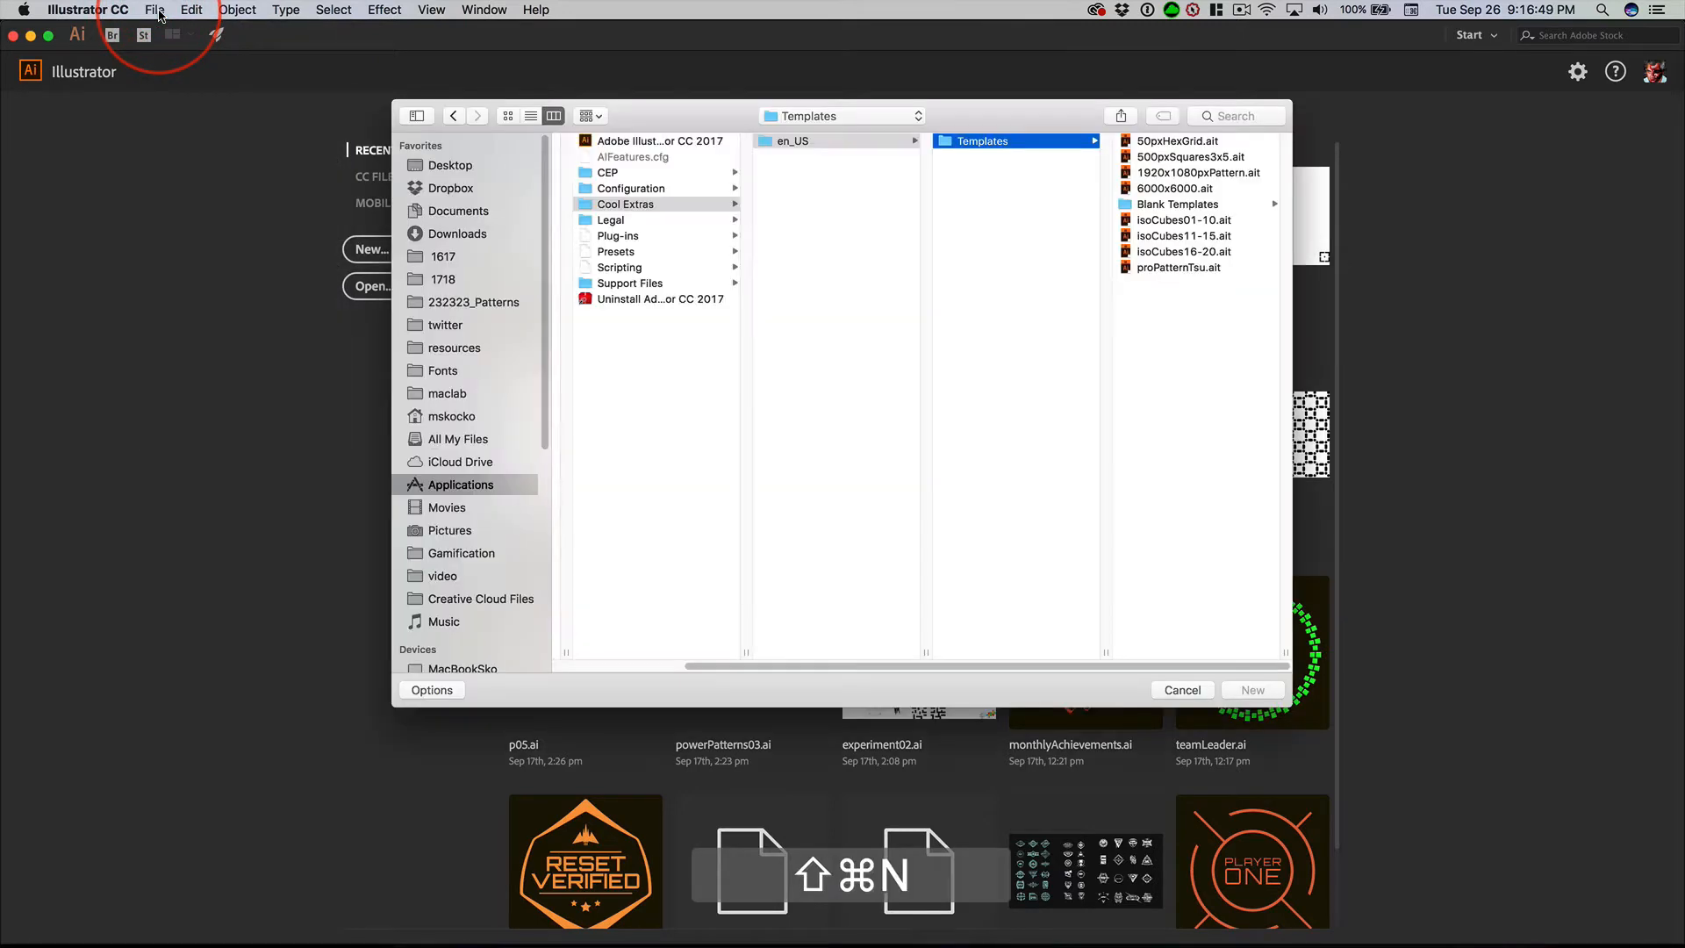
left_click(1159, 267)
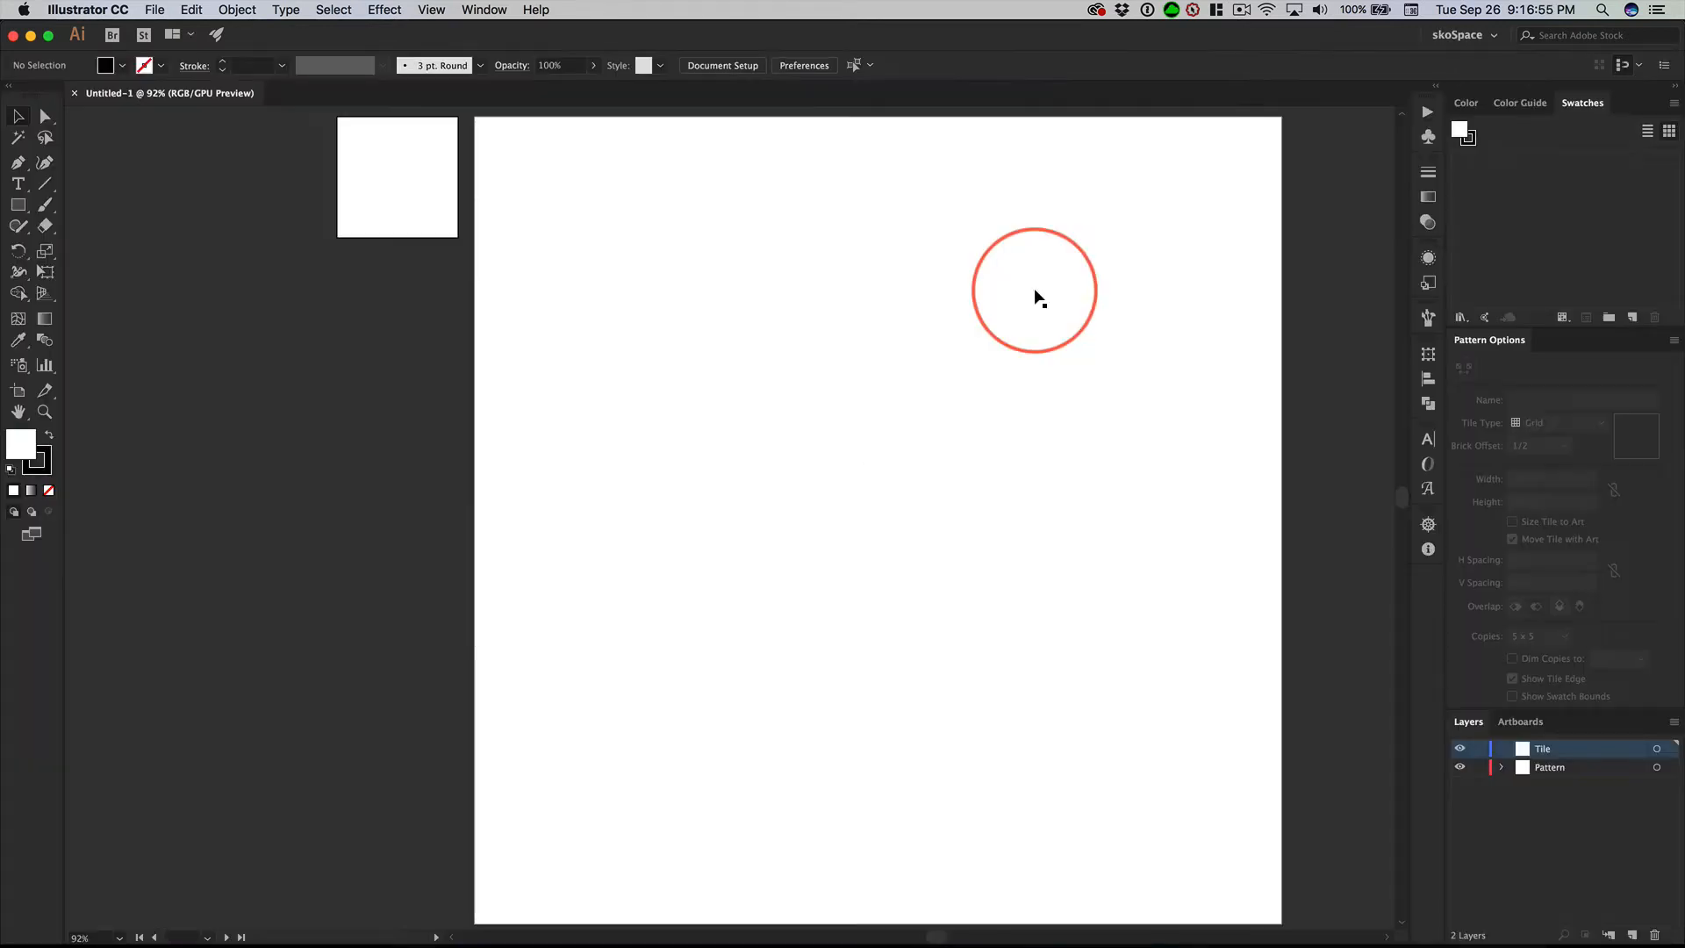
left_click(371, 171)
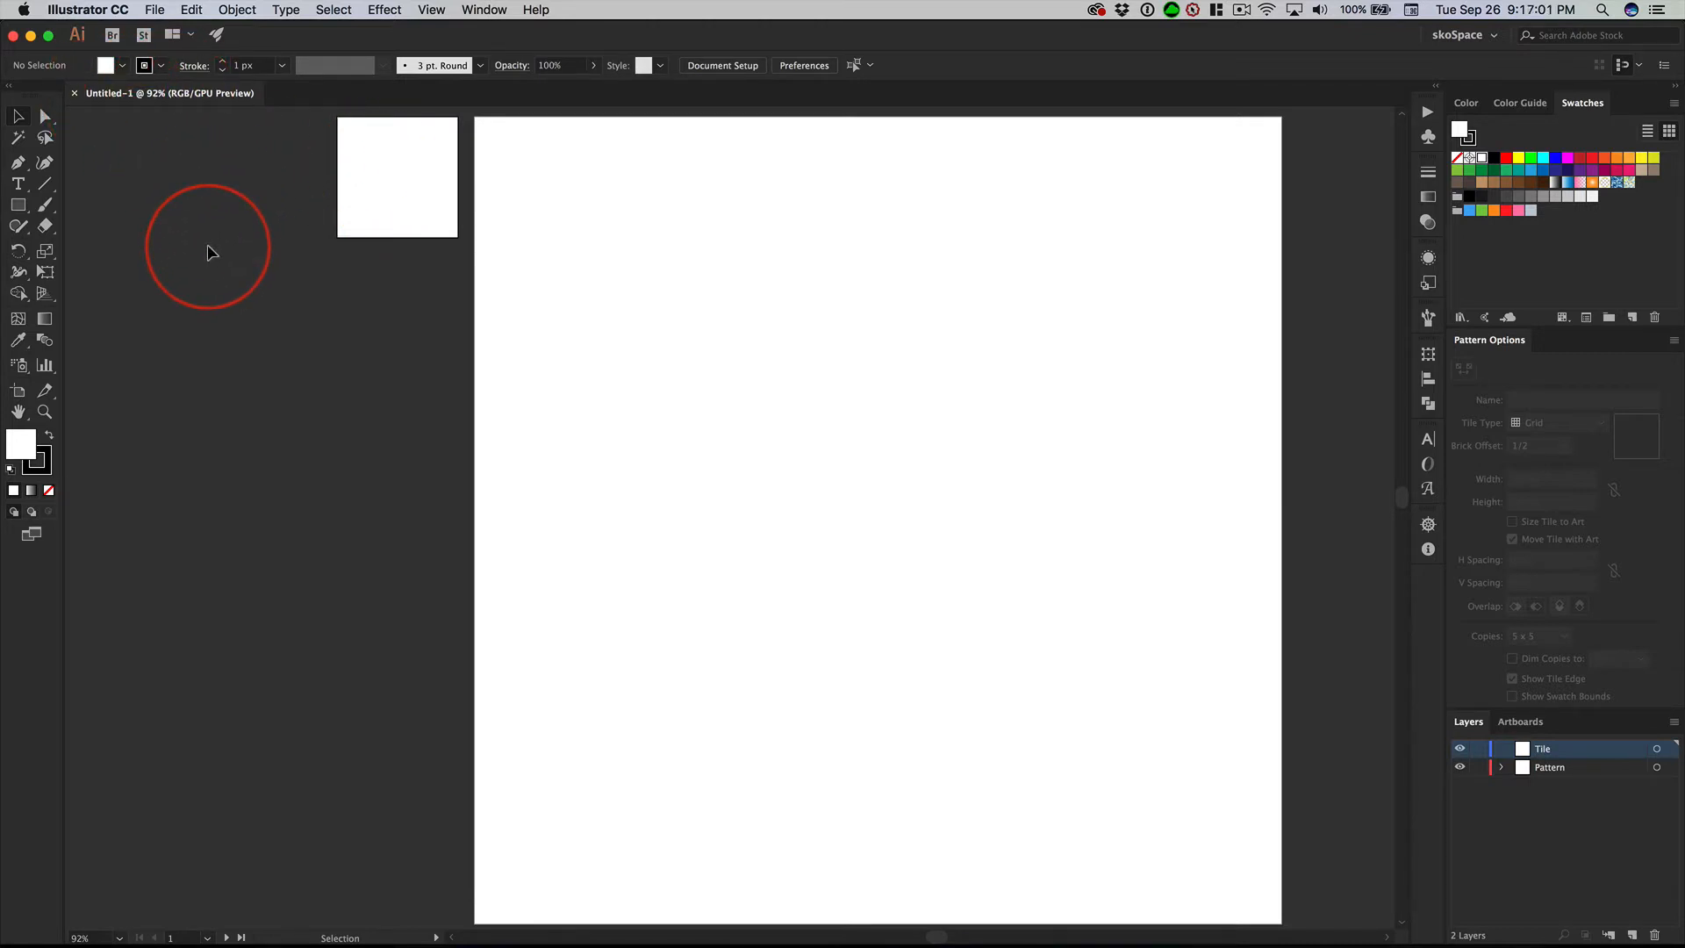
- Open the recent file powerPatternsDemo.ai and copy the second-row tile with a thin ring and four round-ended arms
left_click(155, 10)
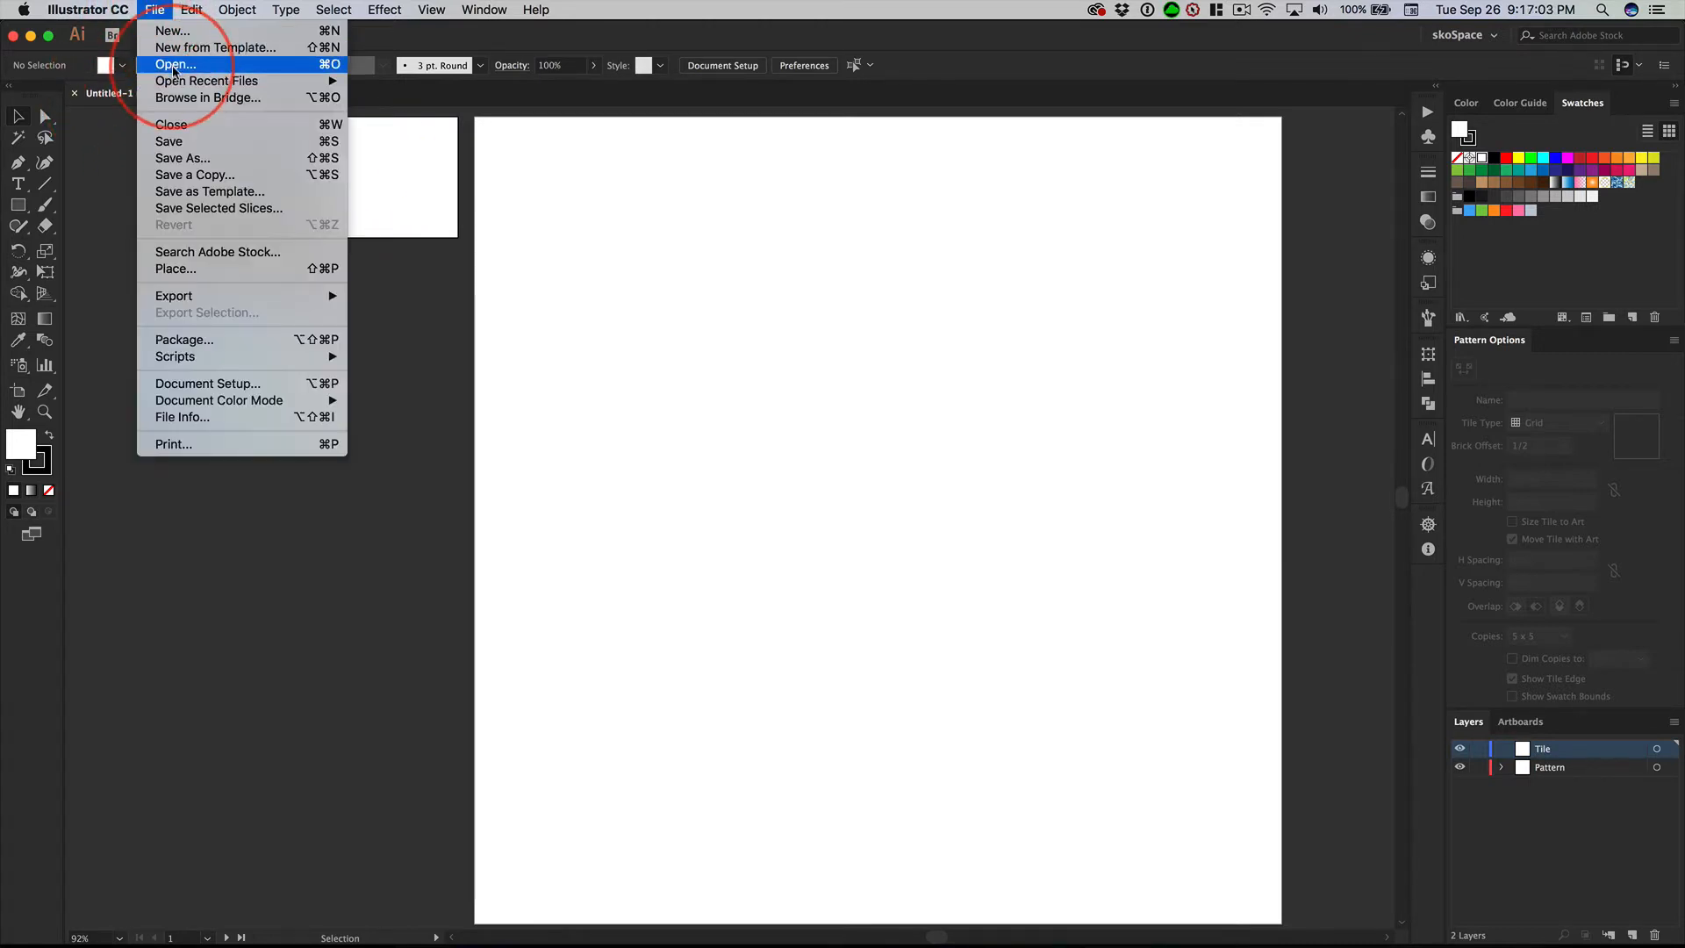
mouse_move(184, 81)
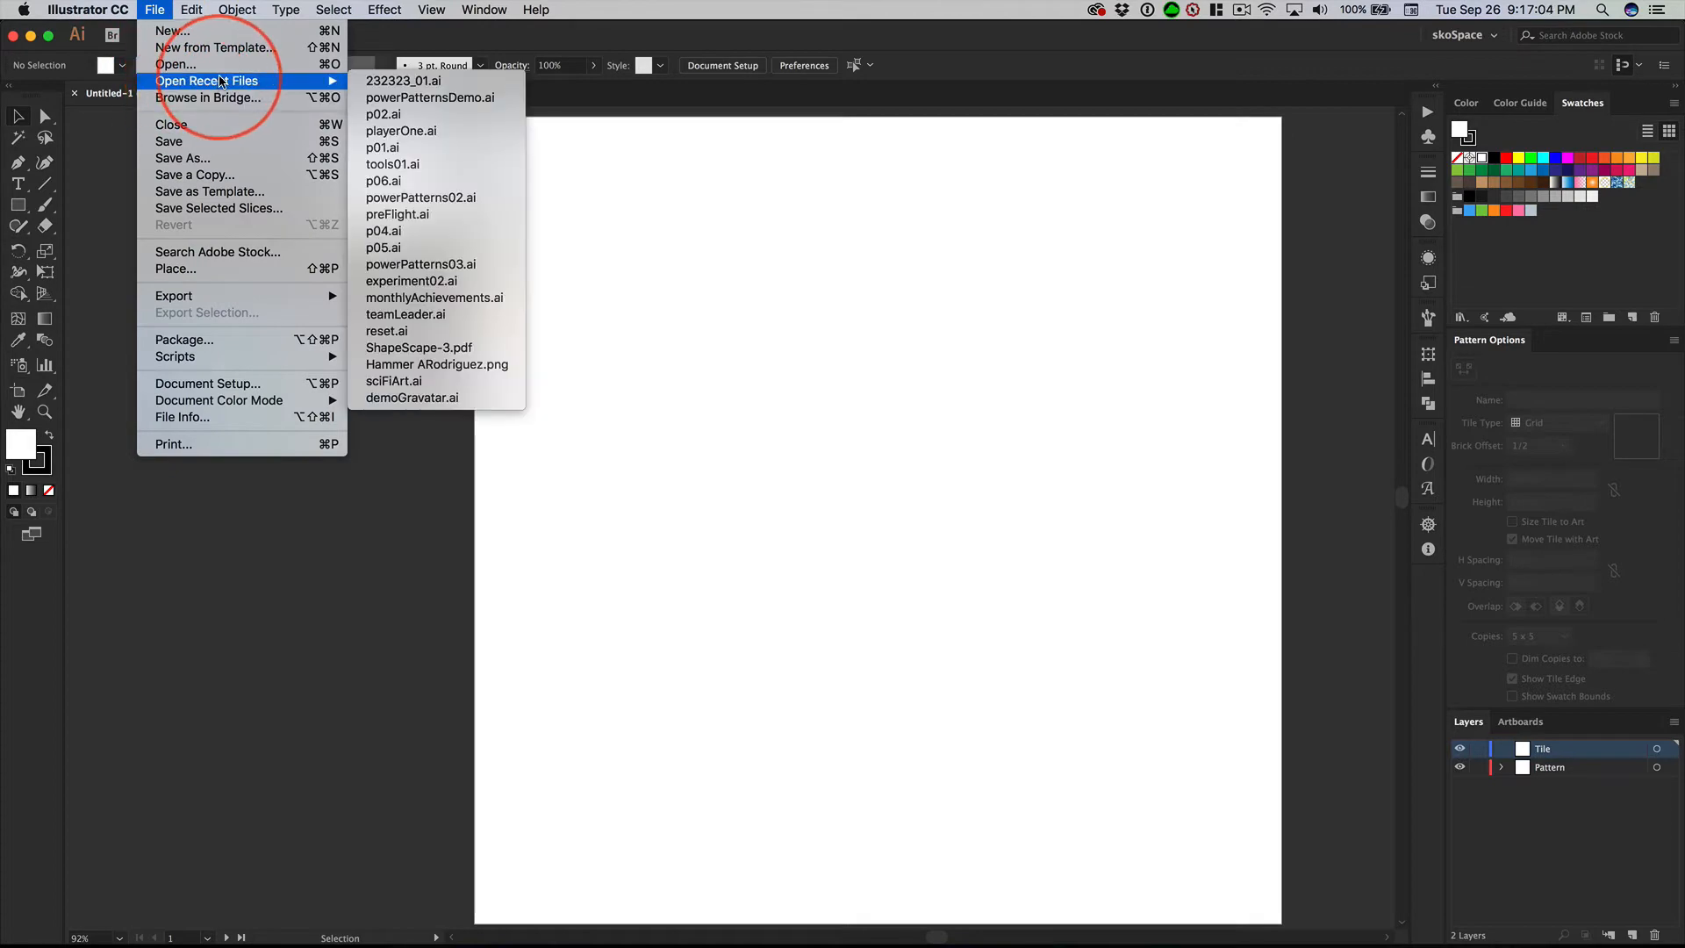
left_click(437, 100)
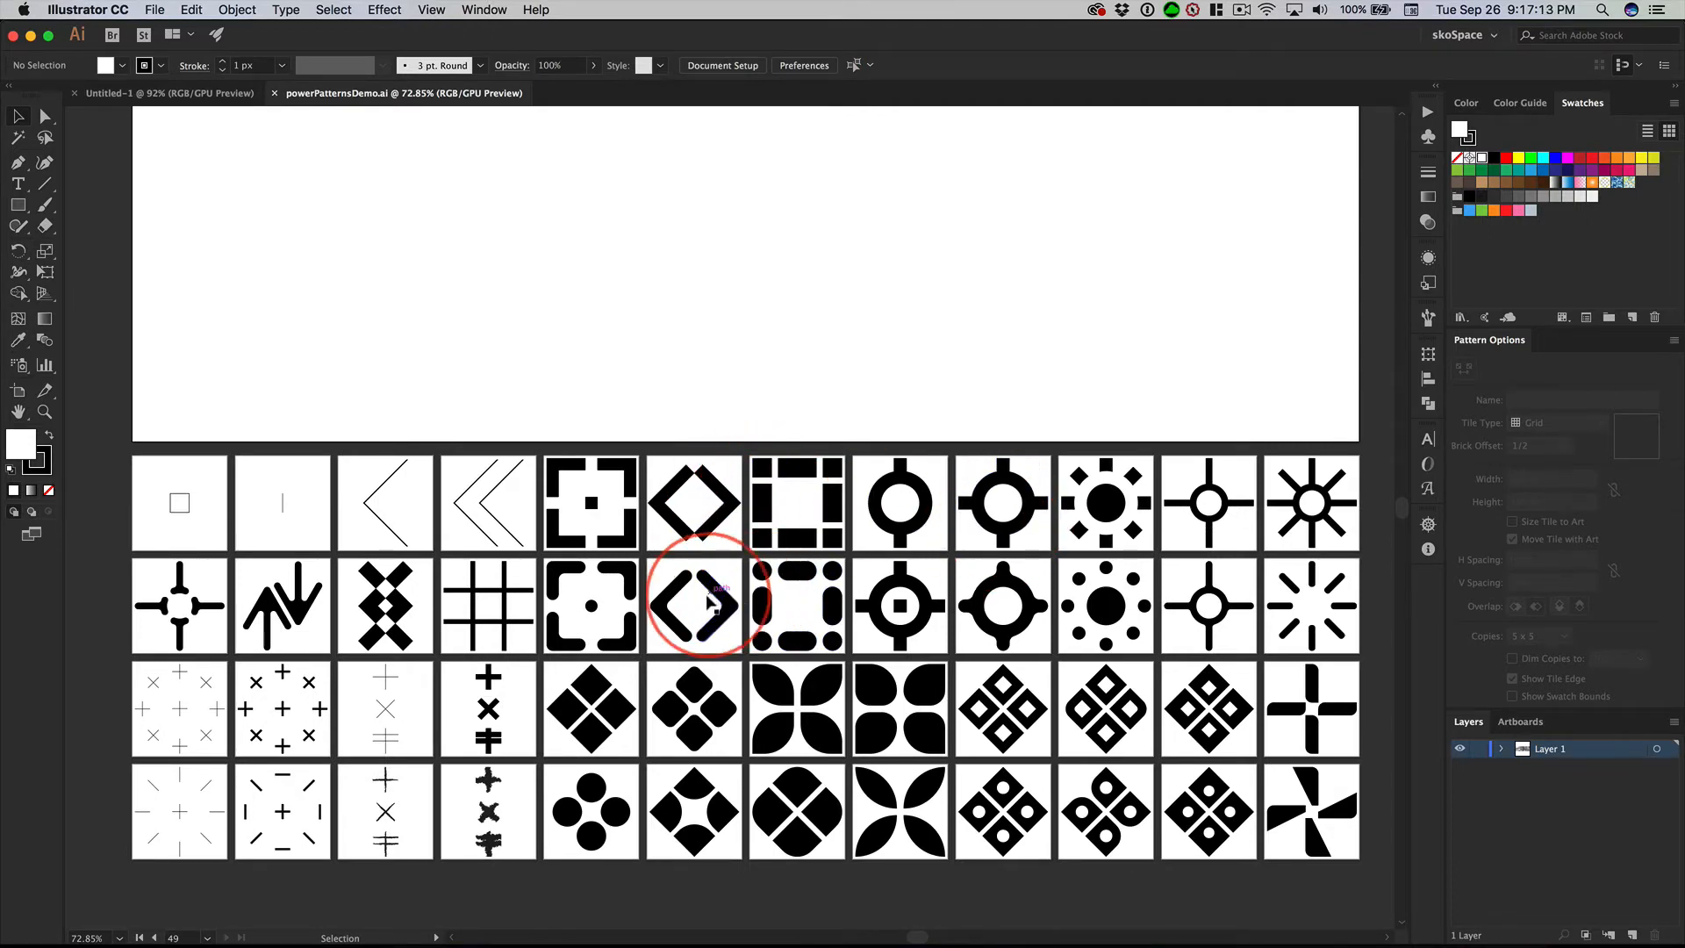
left_click(1207, 587)
key("super+c")
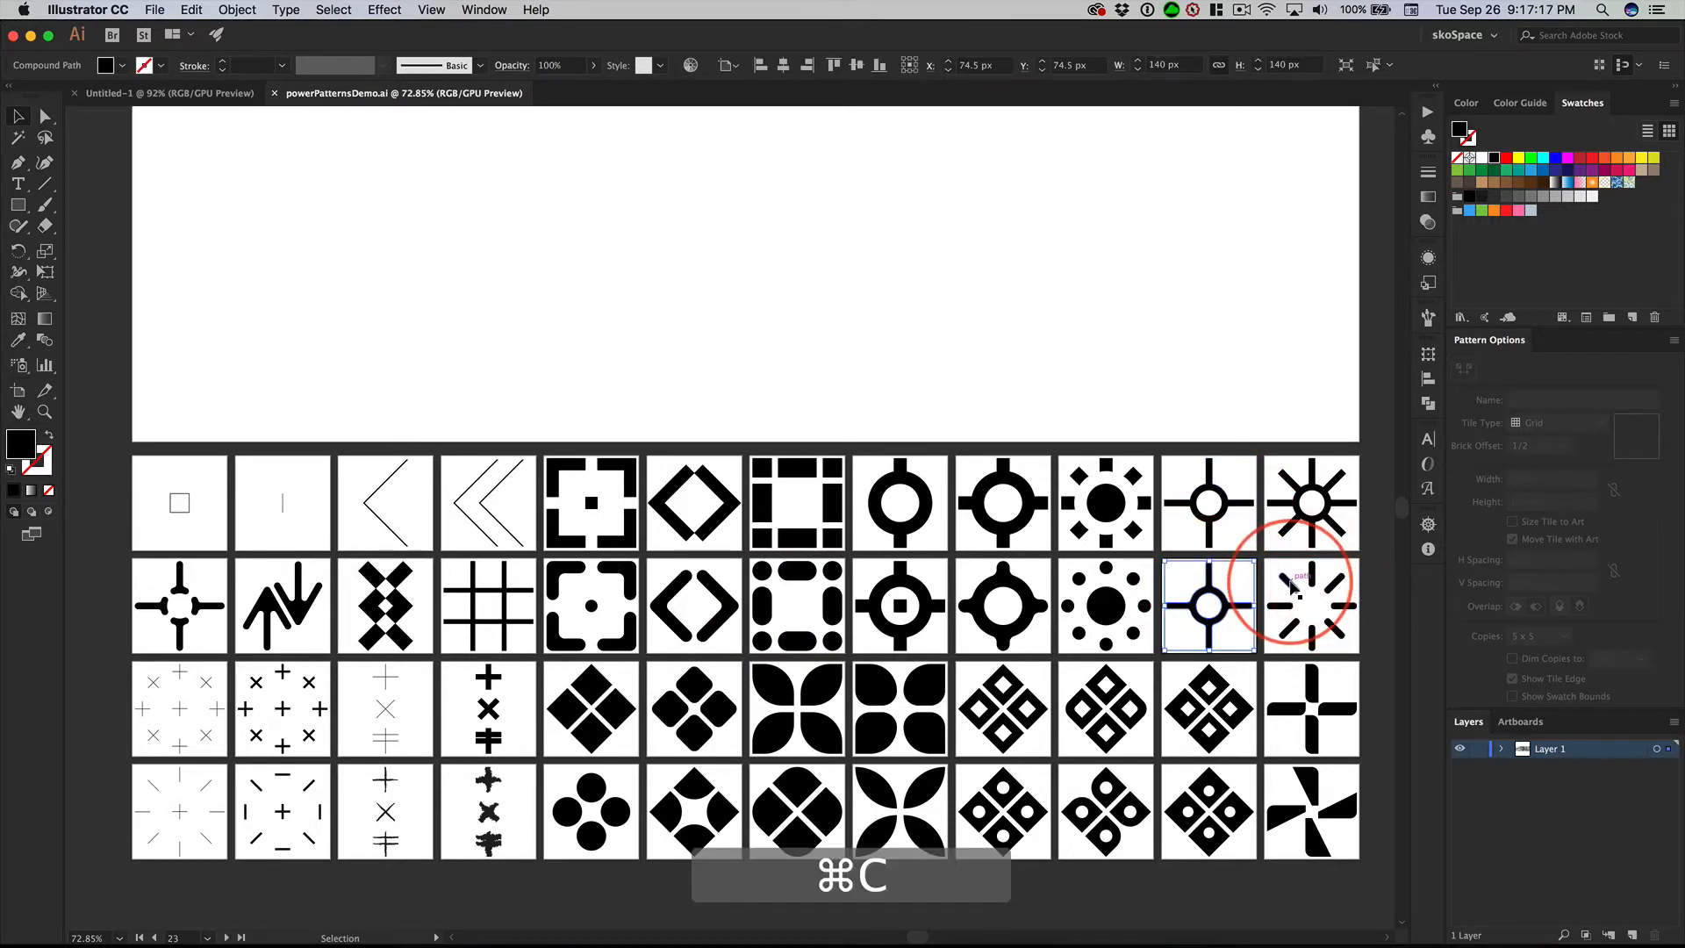
- Return to the untitled document and paste the copied ring tile in front on the small tile artboard
key("super+grave")
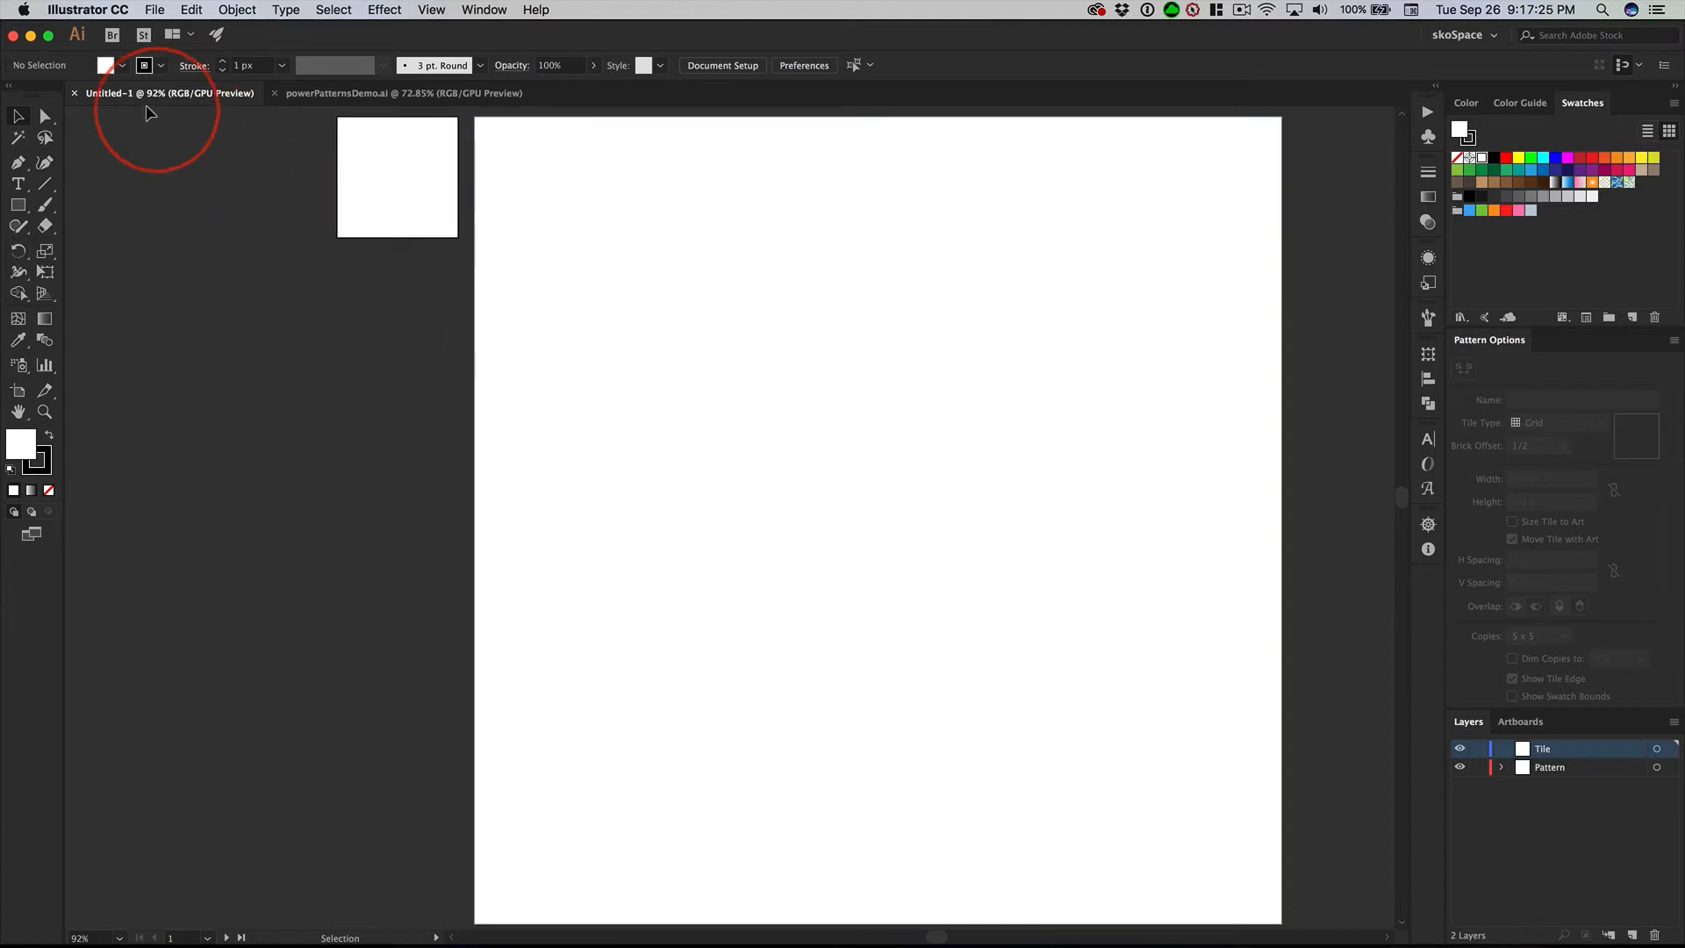
key("super+grave")
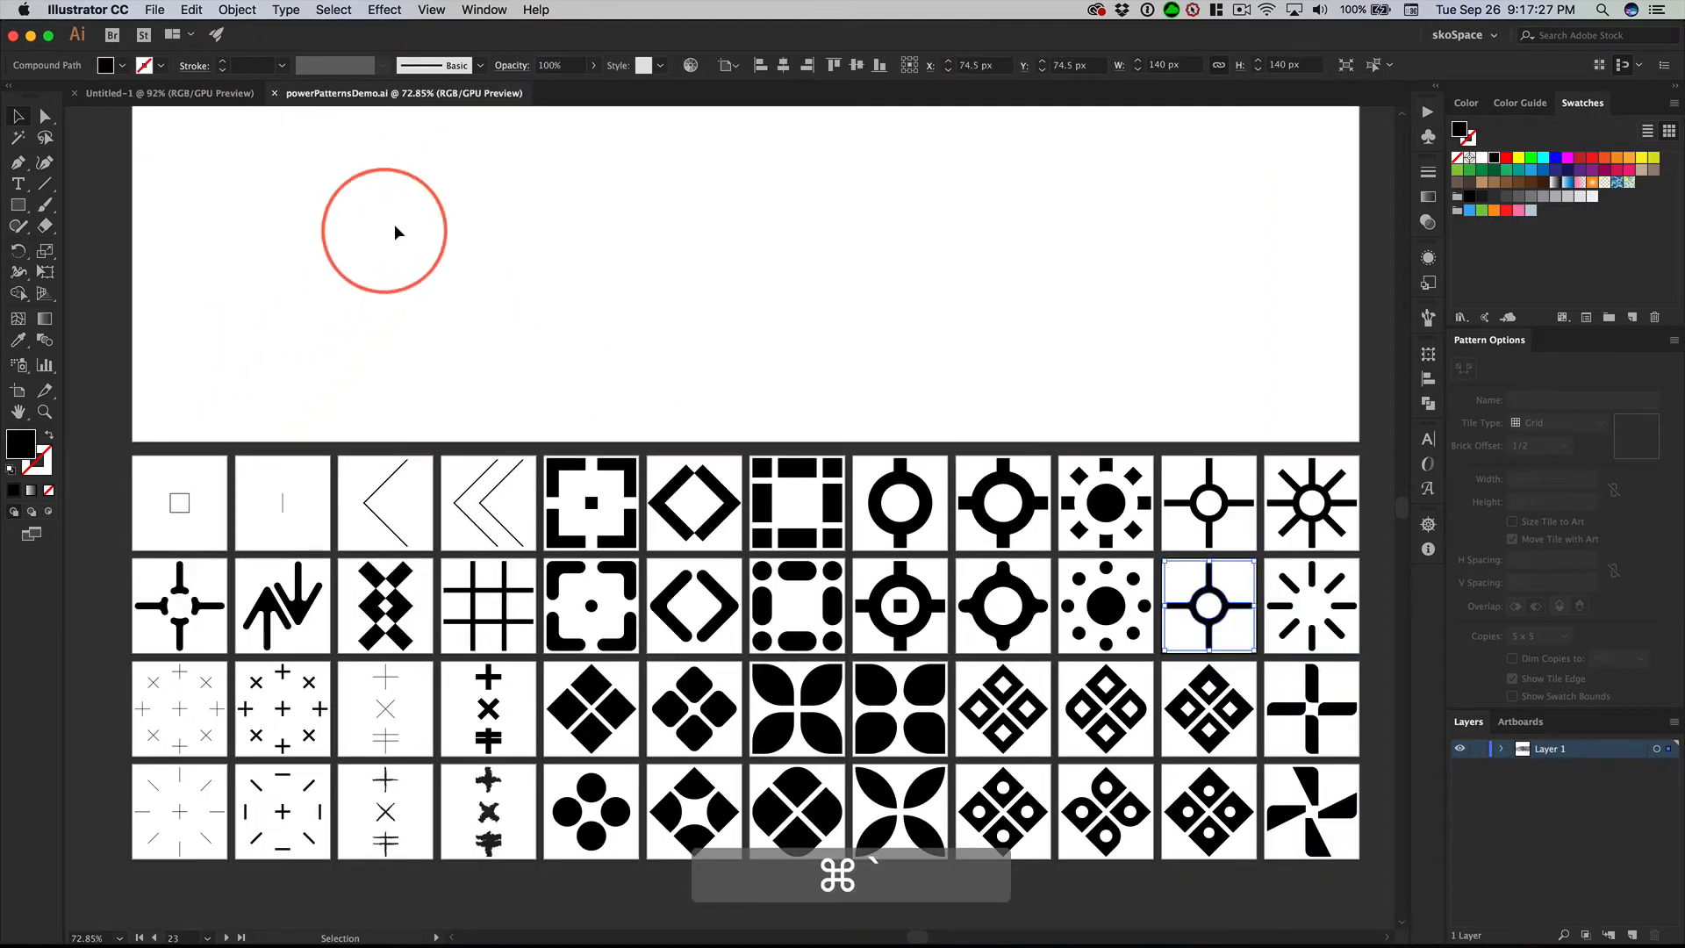
key("super+grave")
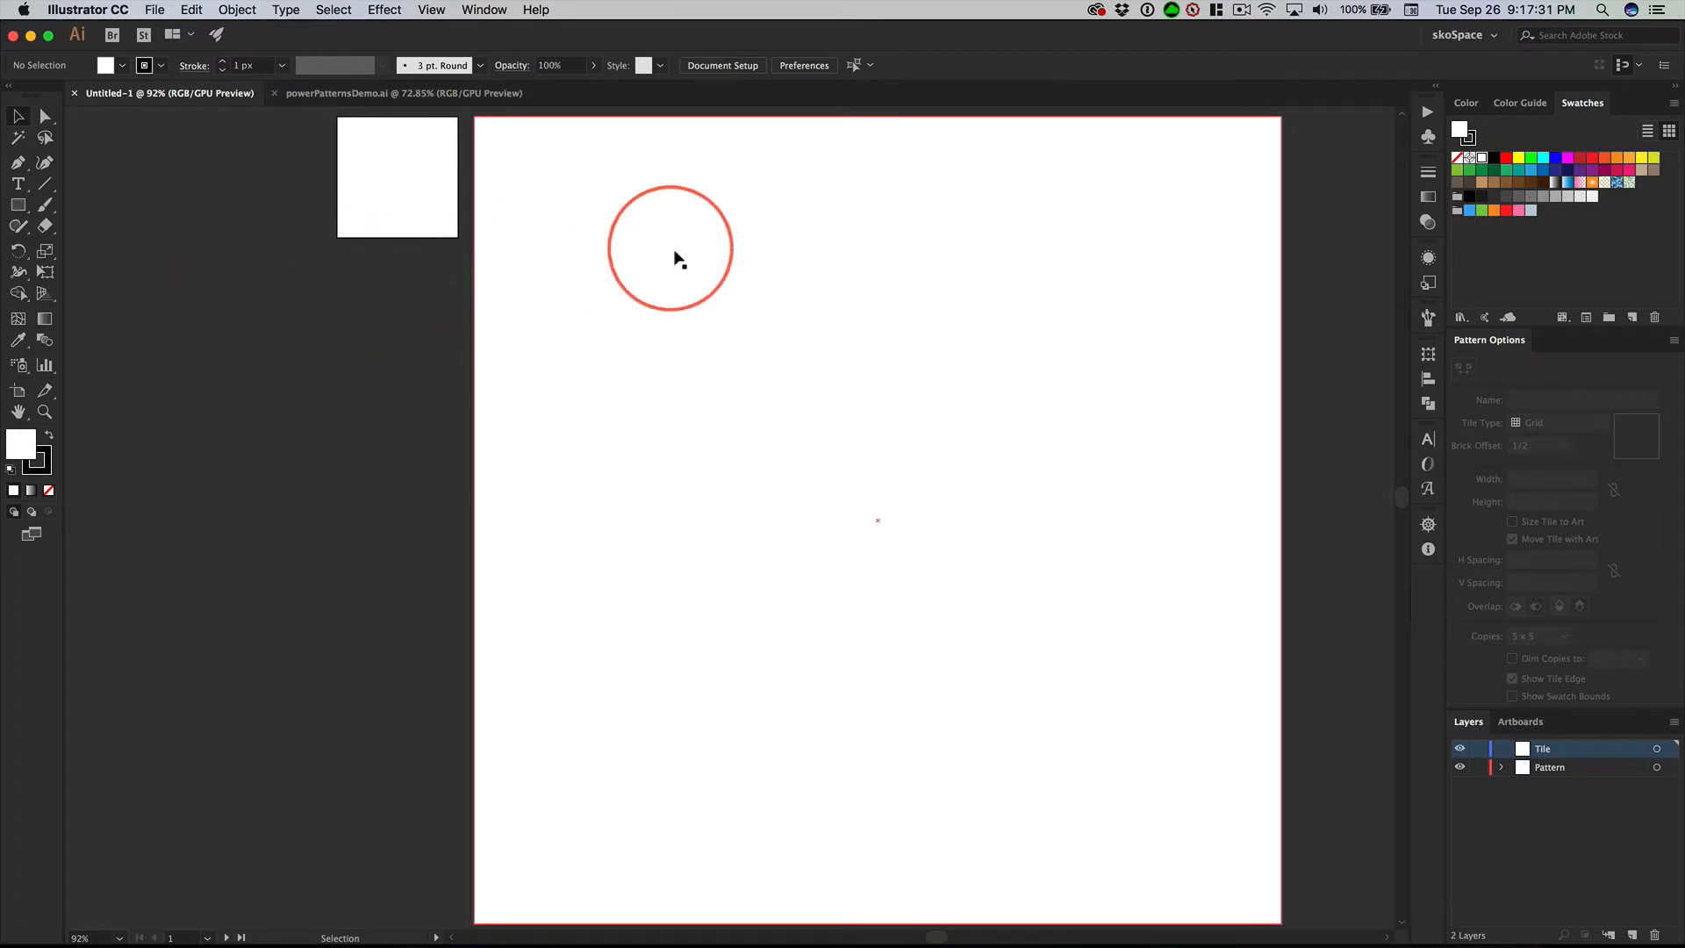
left_click(383, 162)
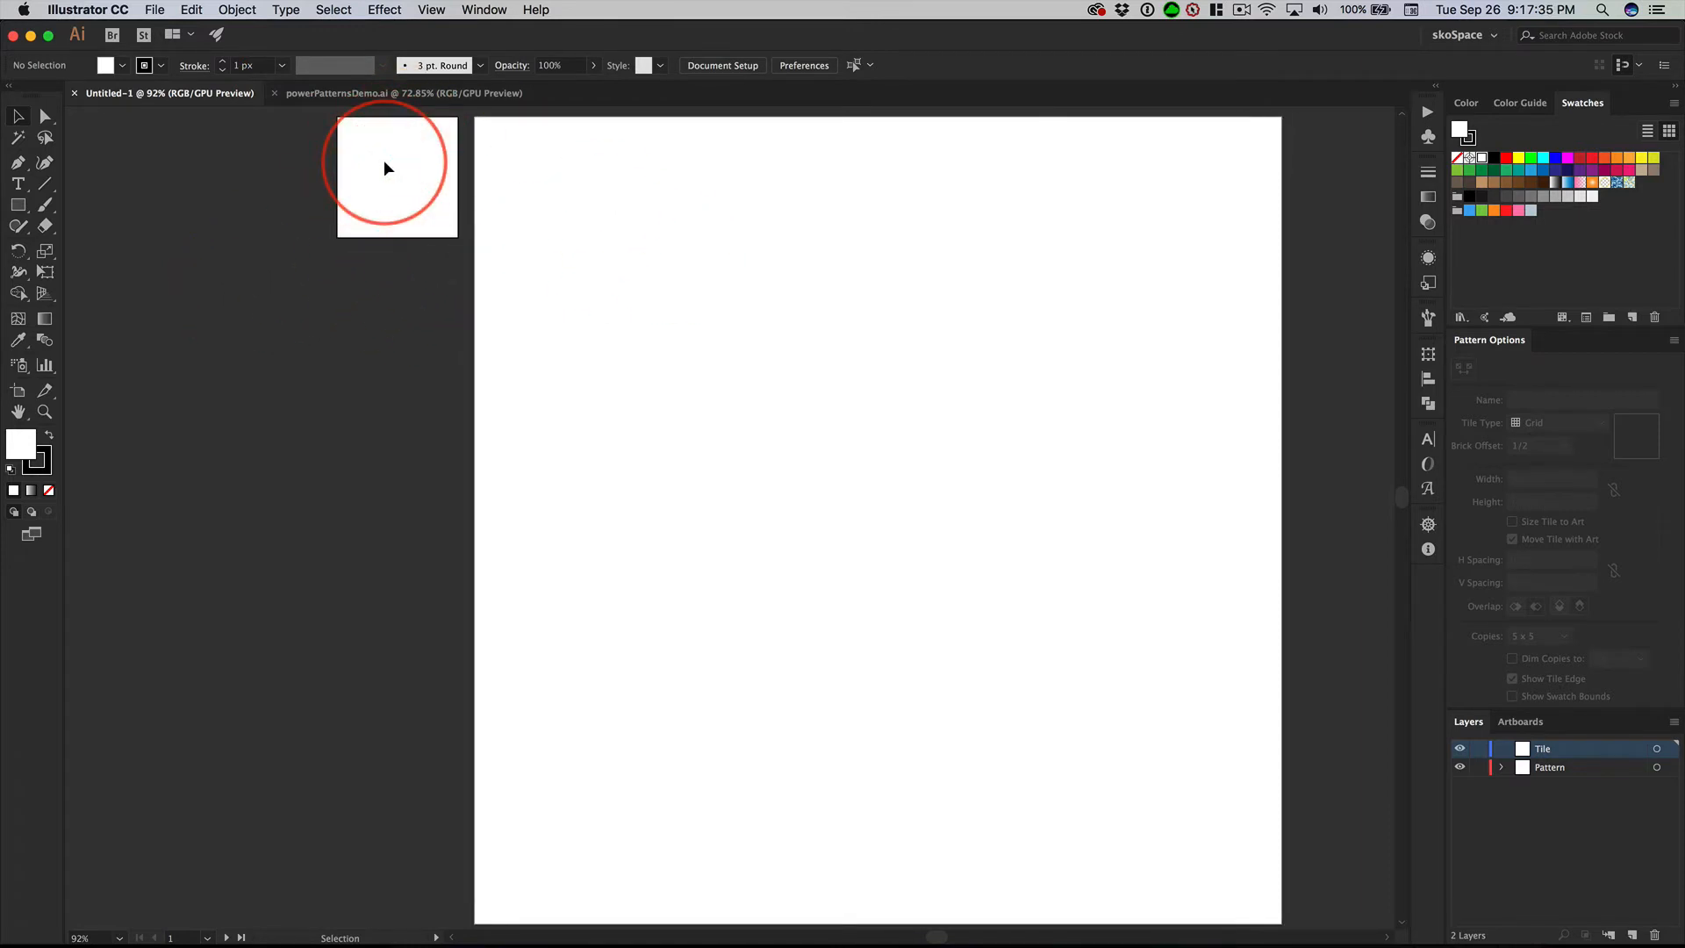
key("super+f")
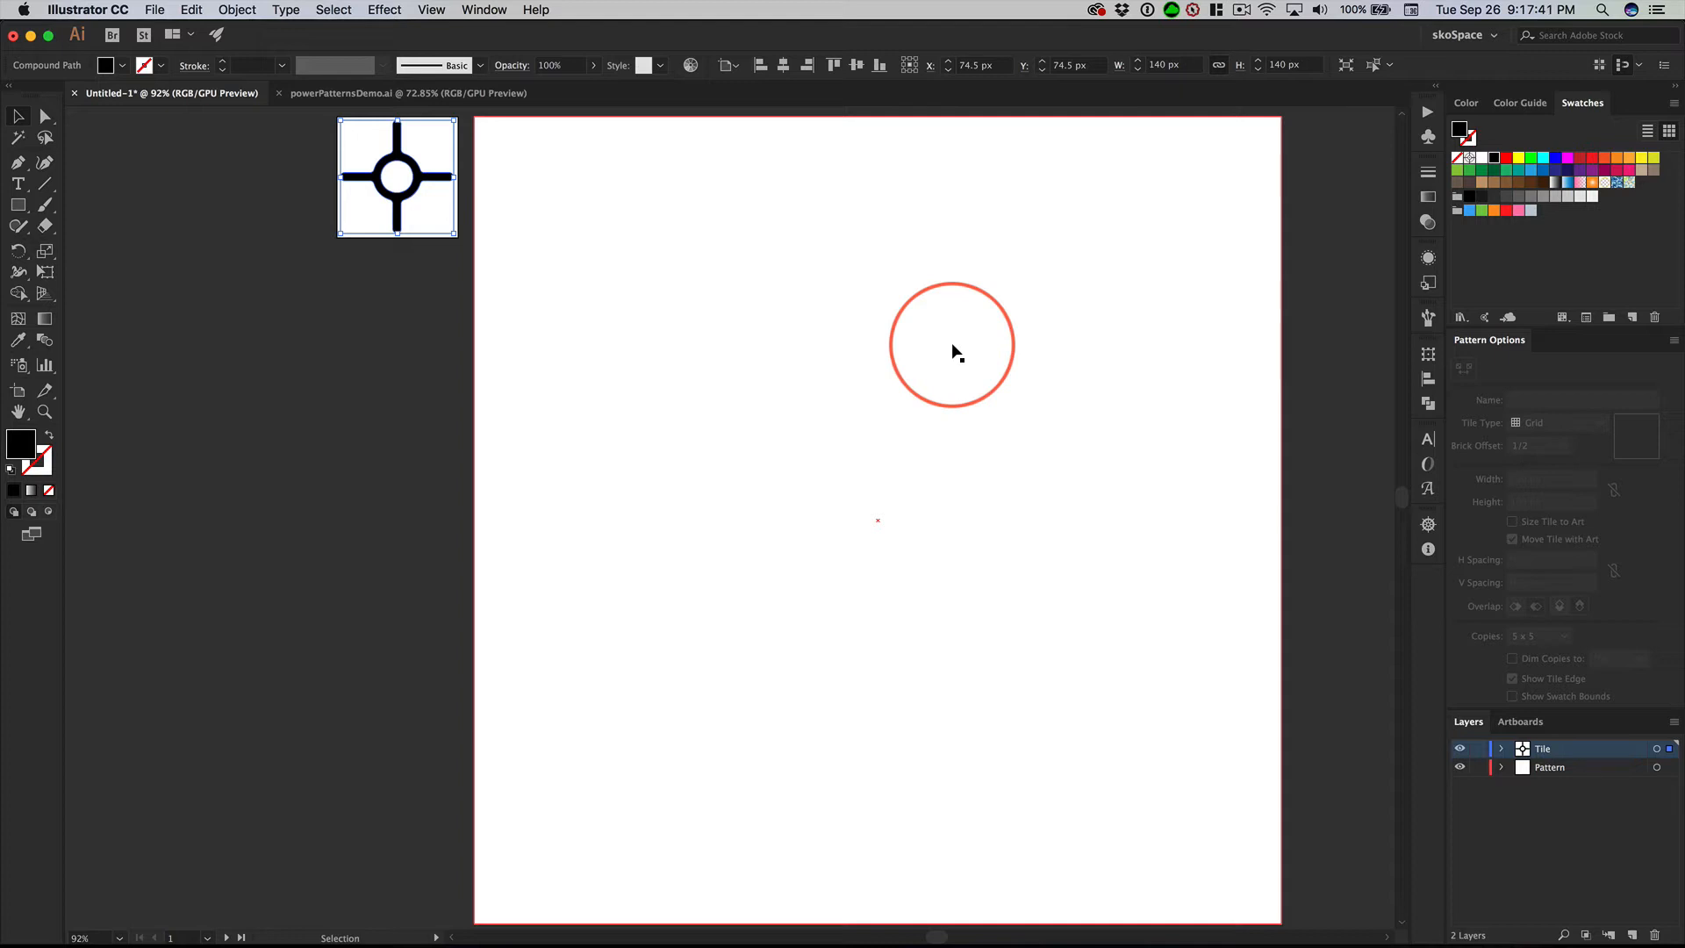
- Save the document as 232323_02.ai in the 232323_Patterns folder, accepting the default Illustrator options
key("super")
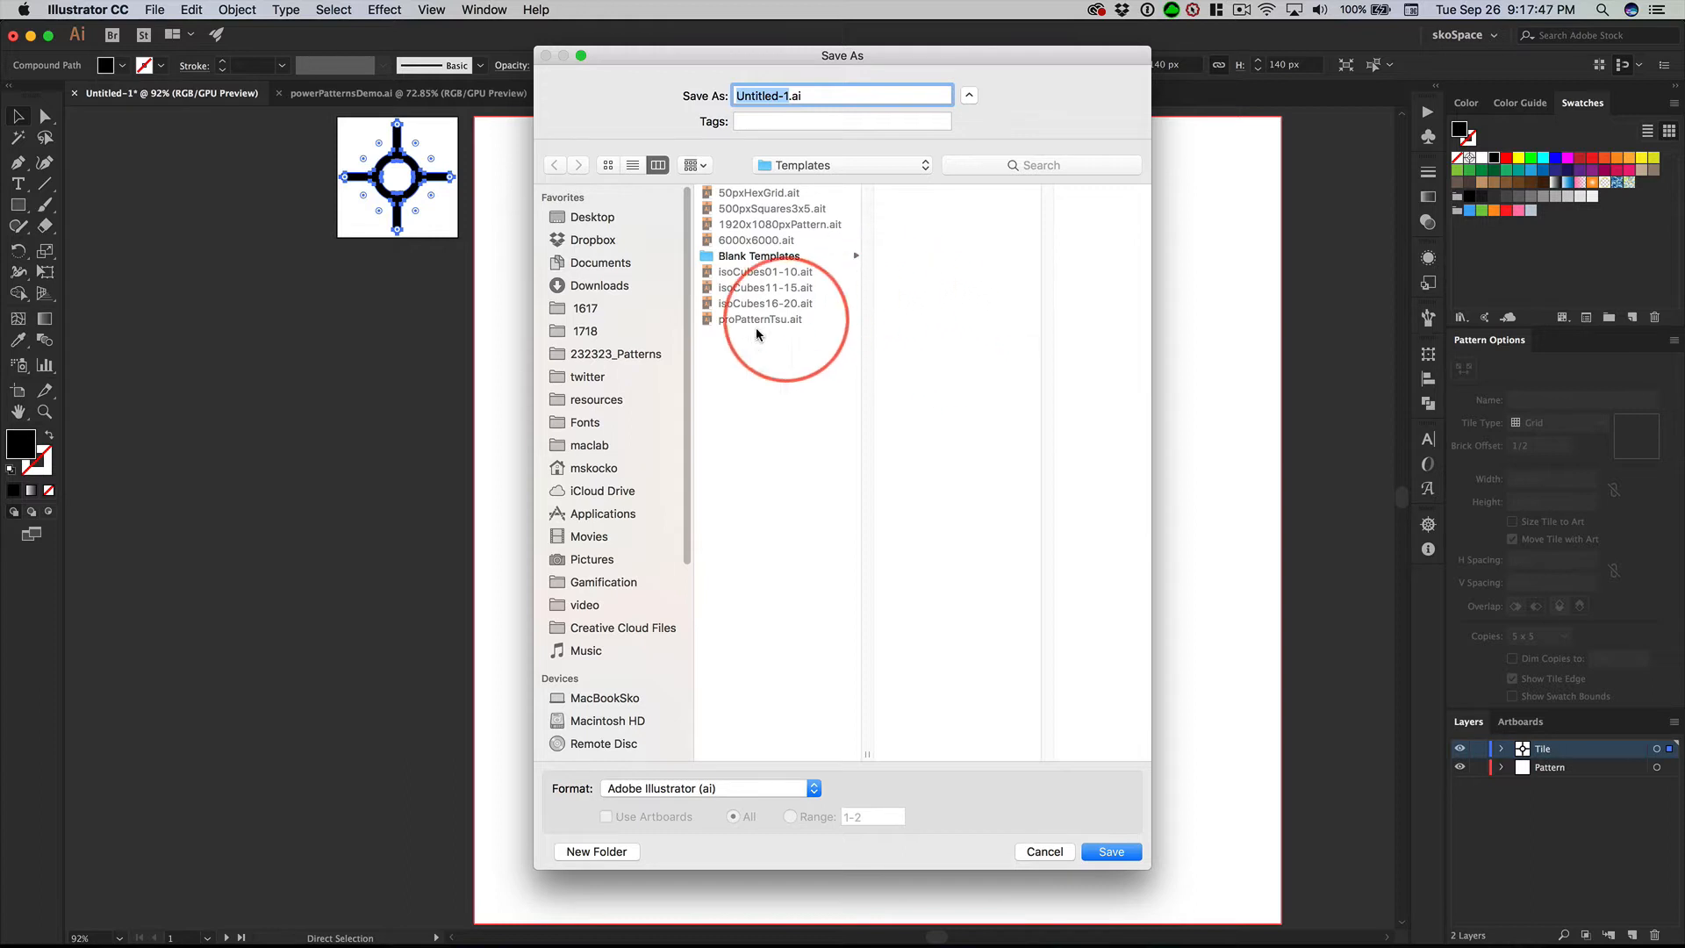
left_click(586, 355)
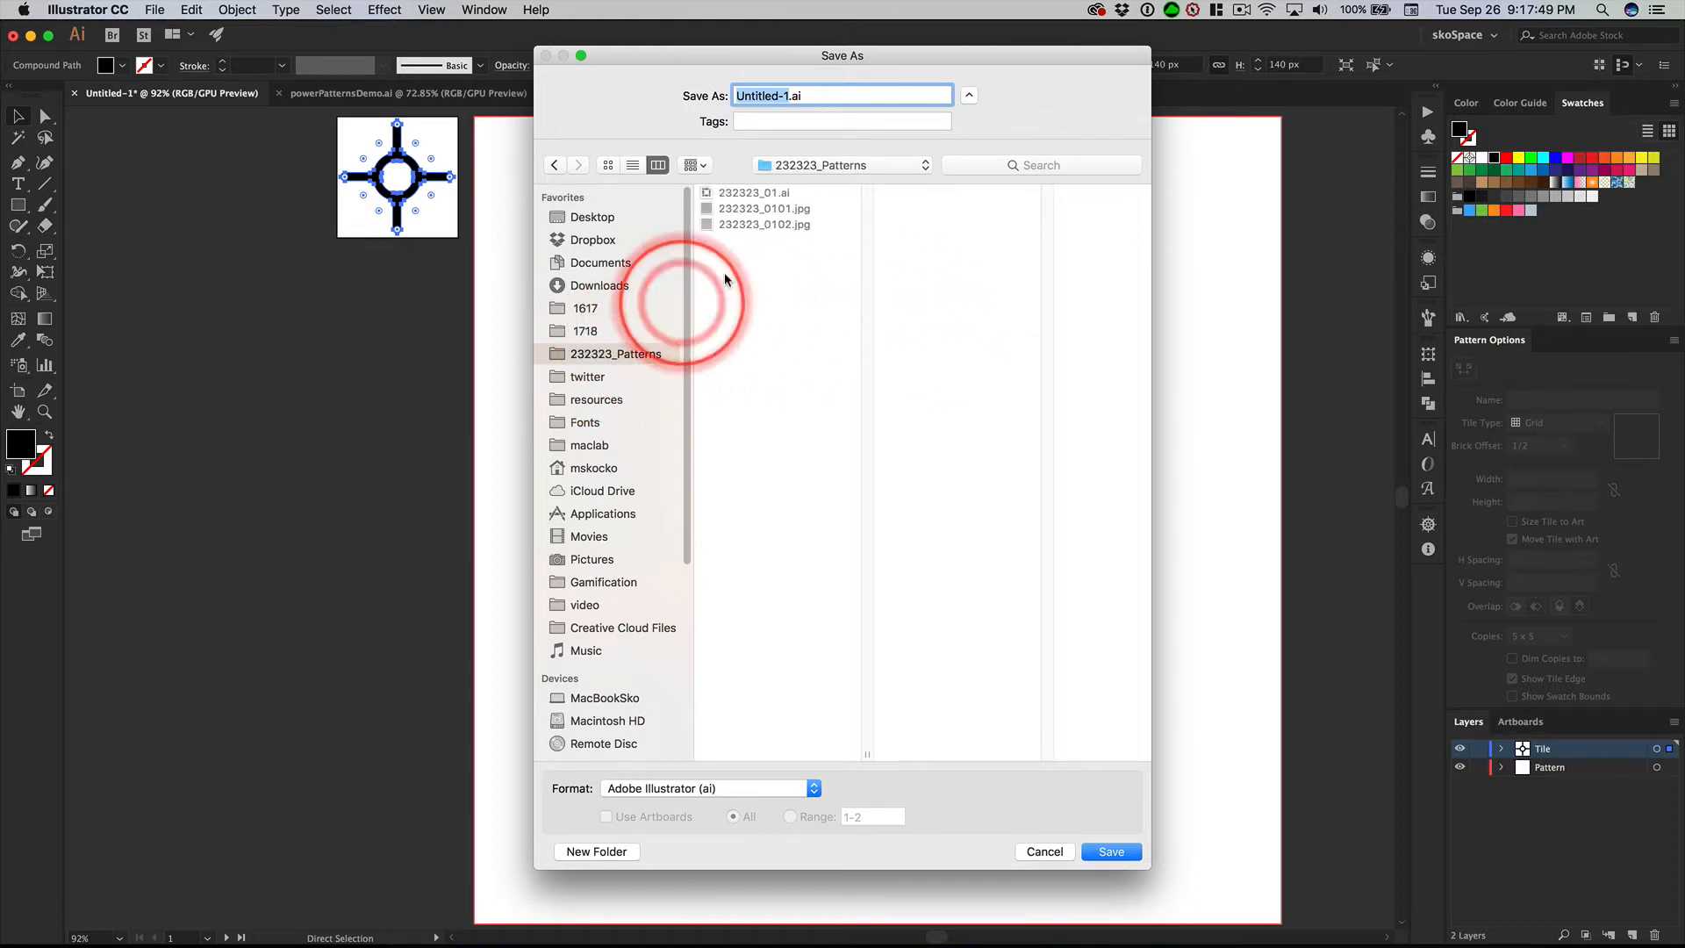
left_click(736, 193)
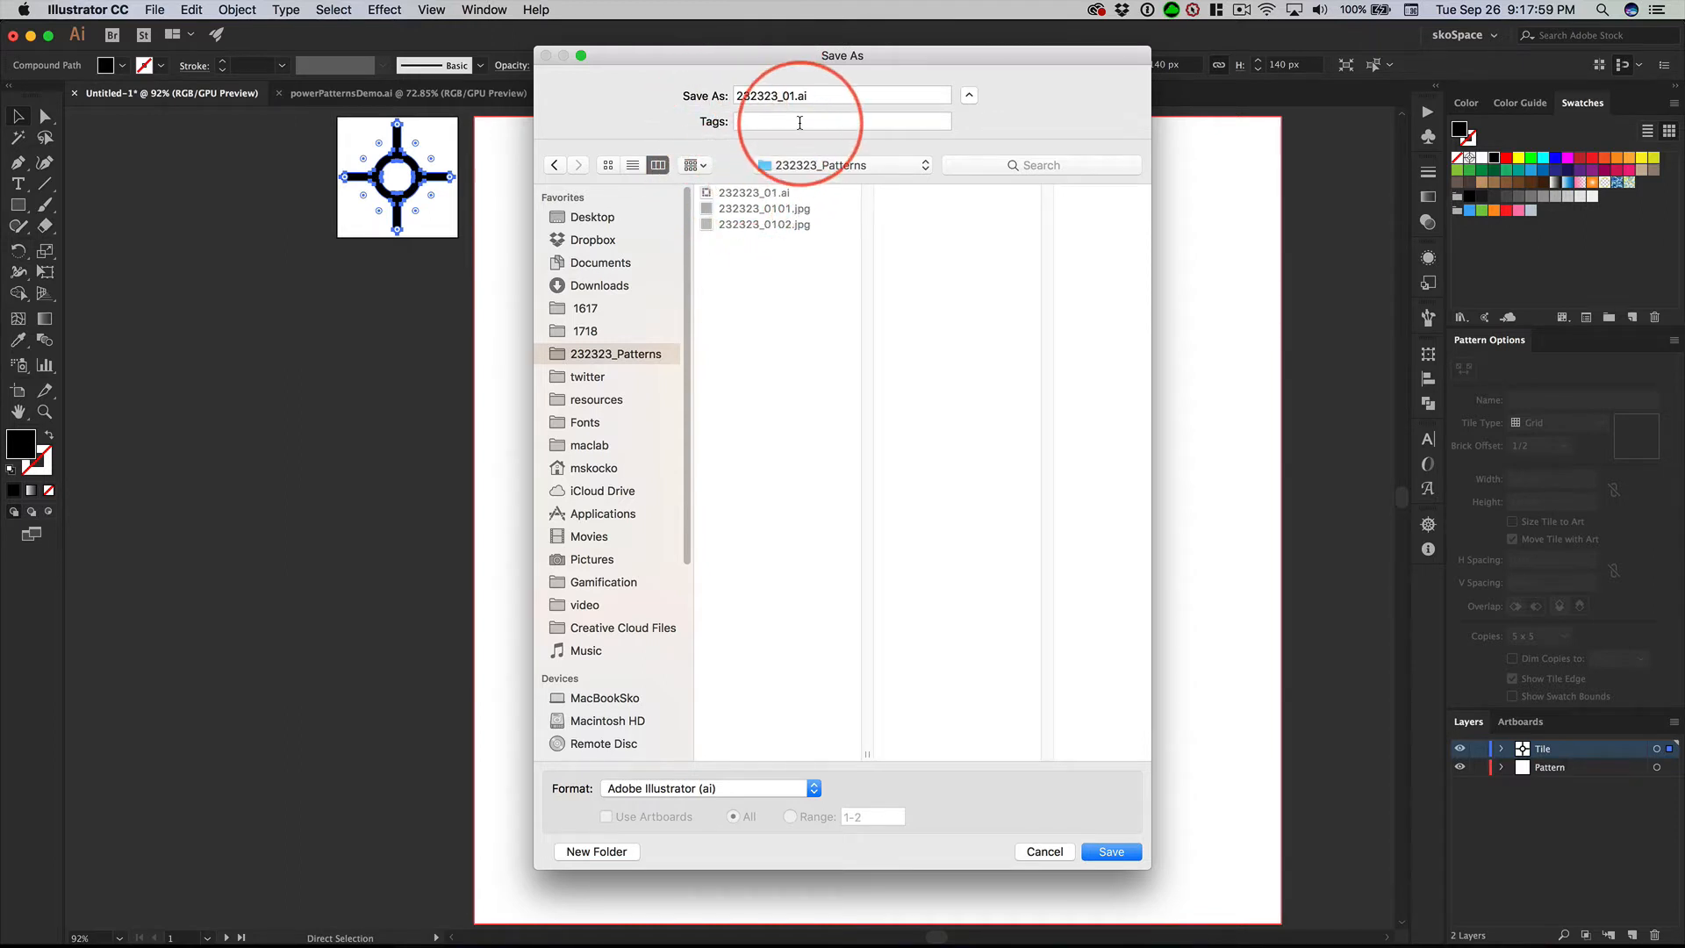
left_click(794, 95)
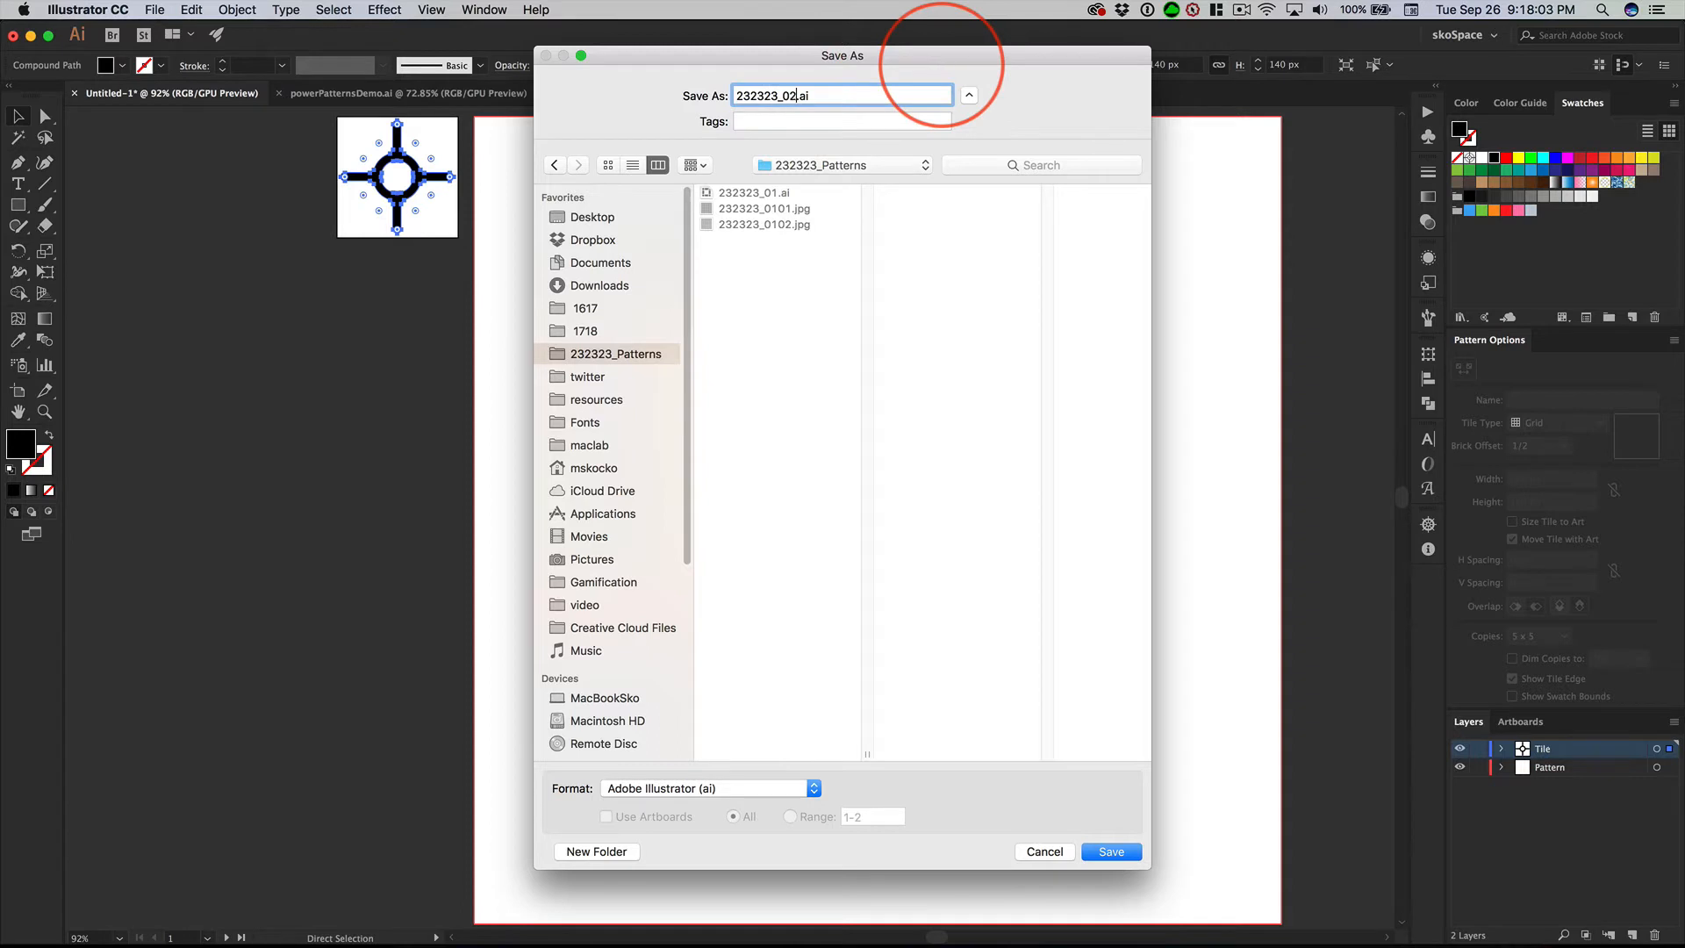
key("Return")
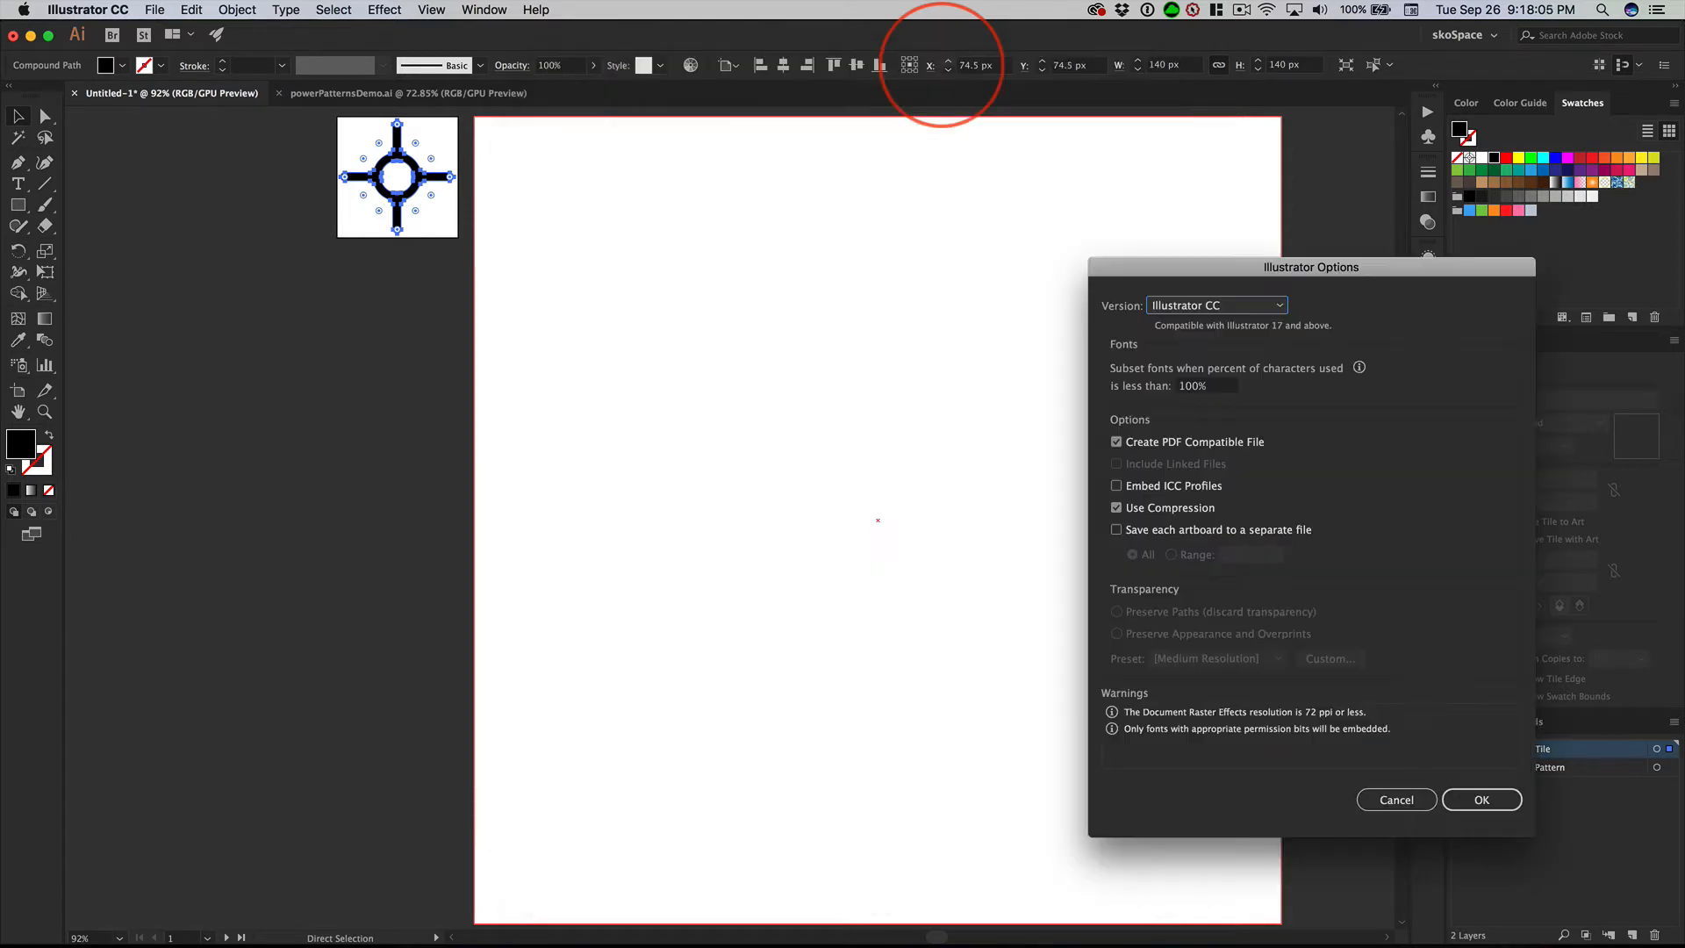
key("Return")
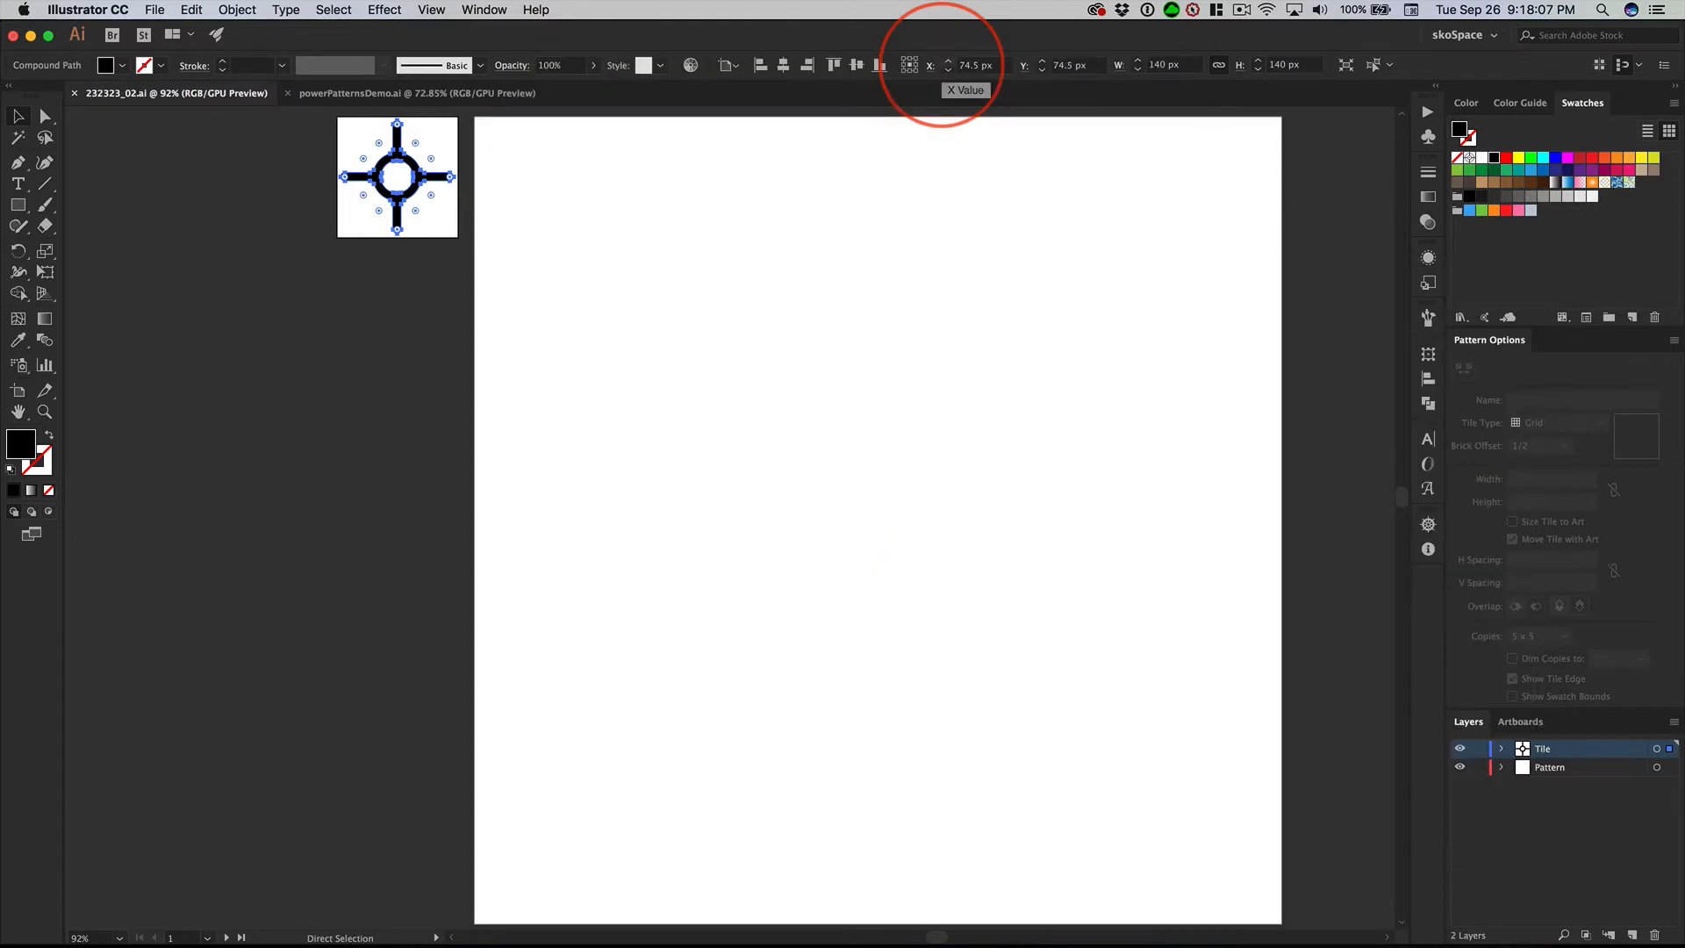
- Make a pattern from the ring tile, name it 232323_0201, and exit pattern editing mode
key("v")
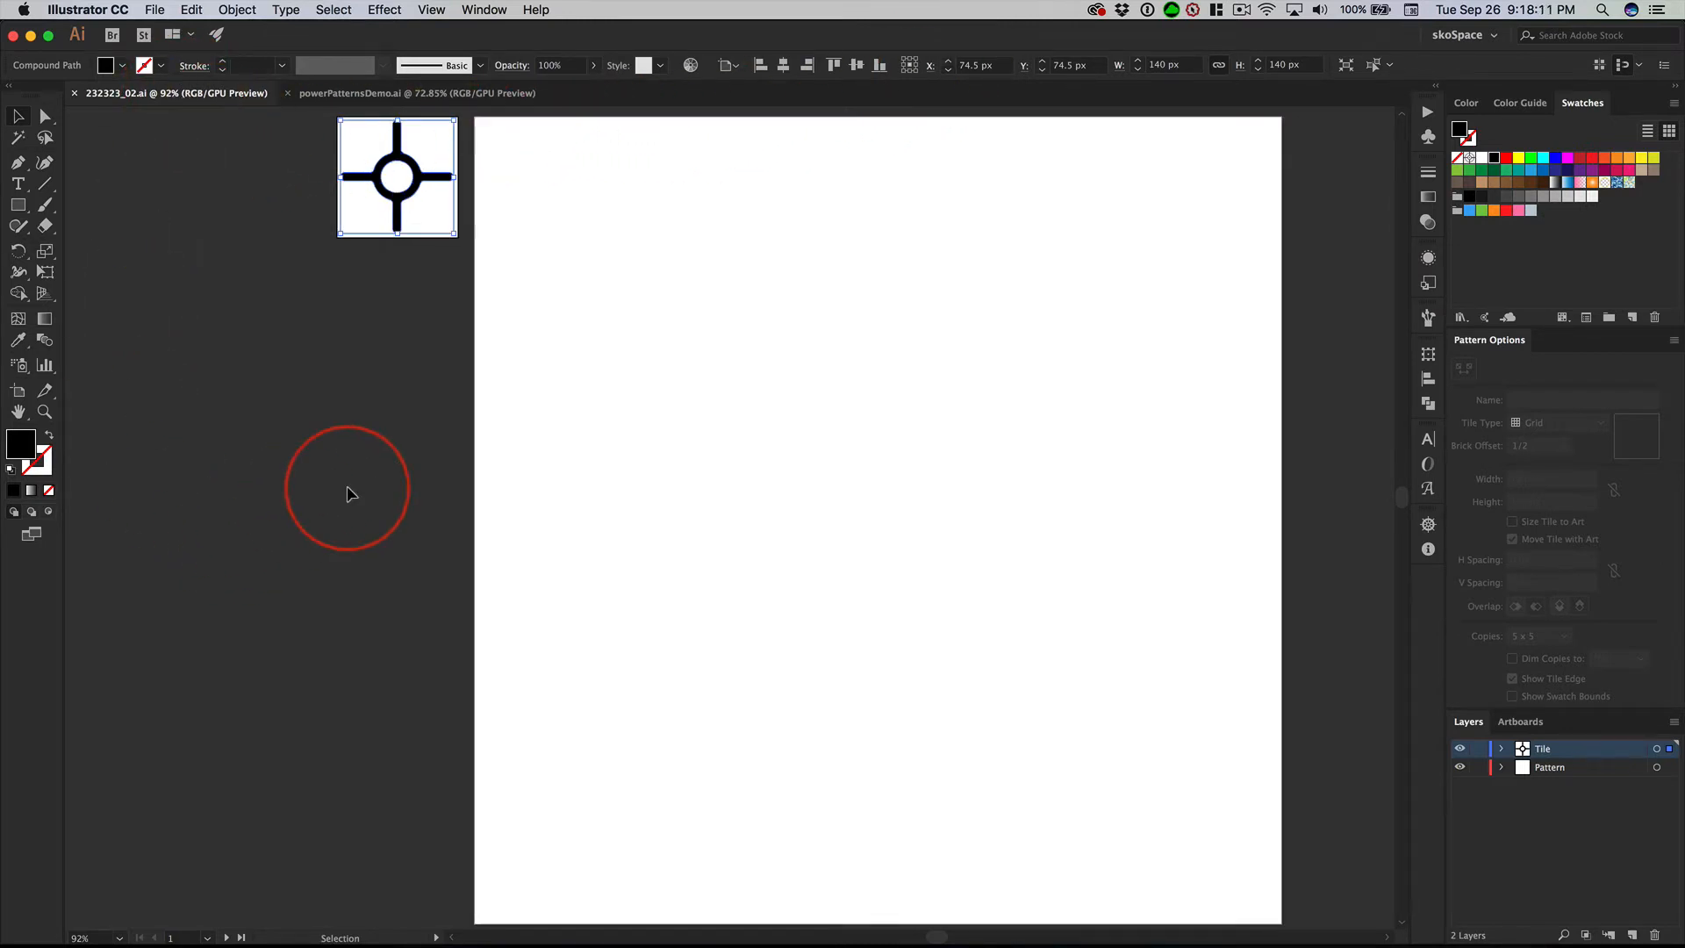
key("alt+shift+super")
key("alt+shift+super+bracketleft")
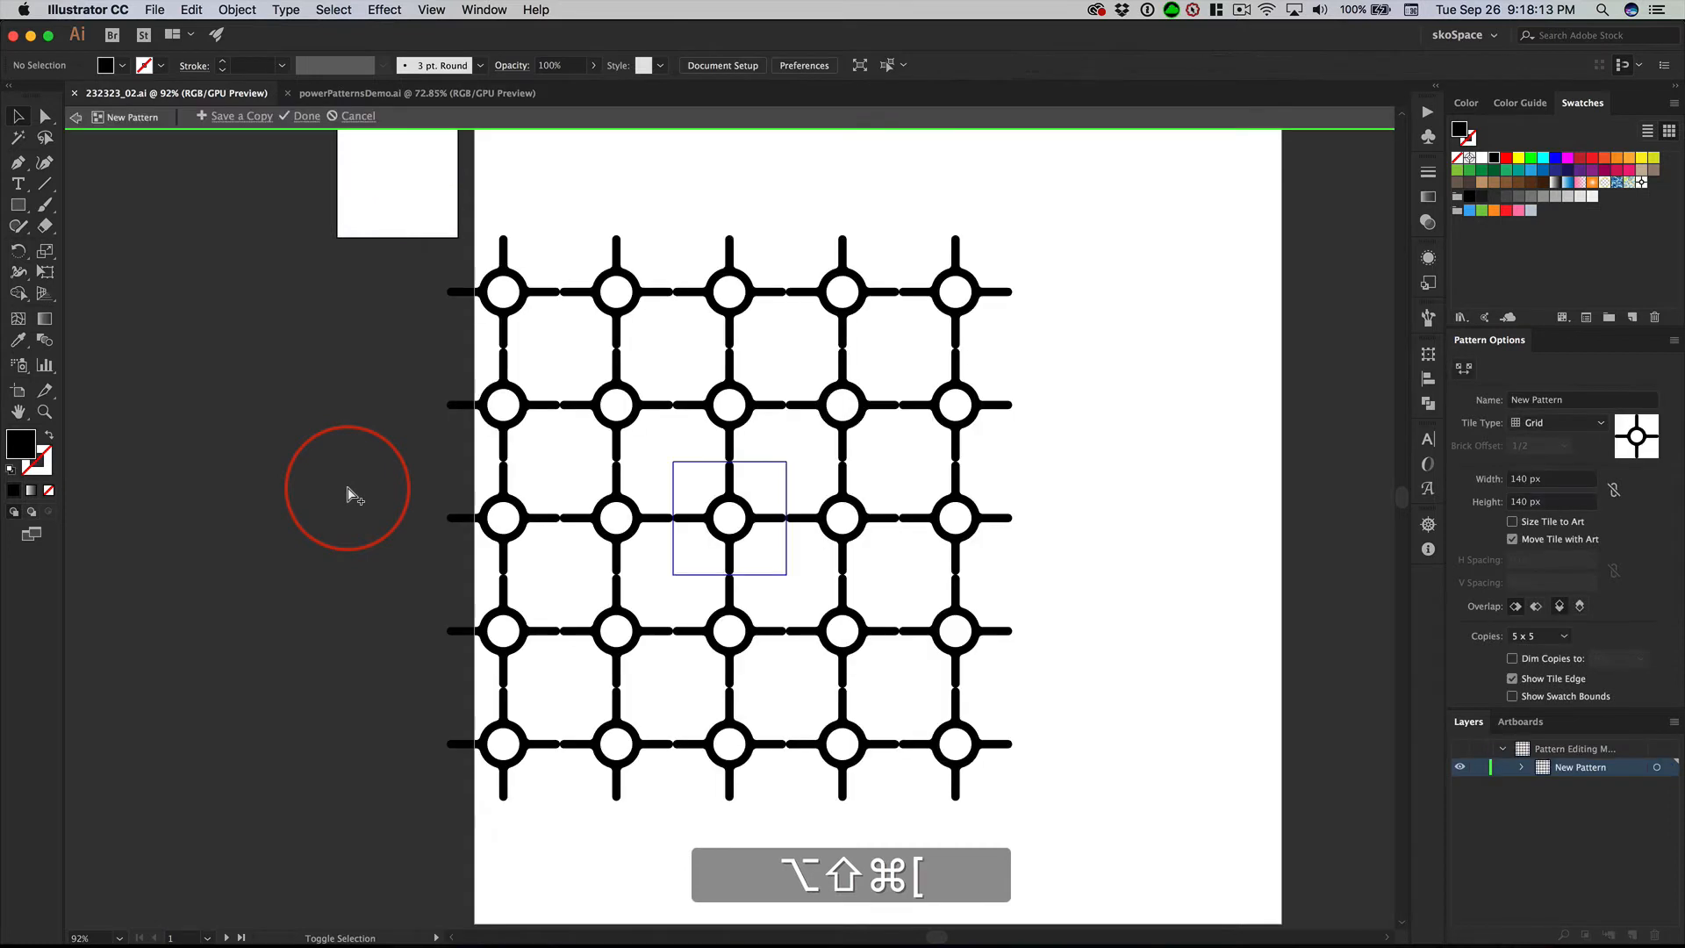
left_click(1586, 399)
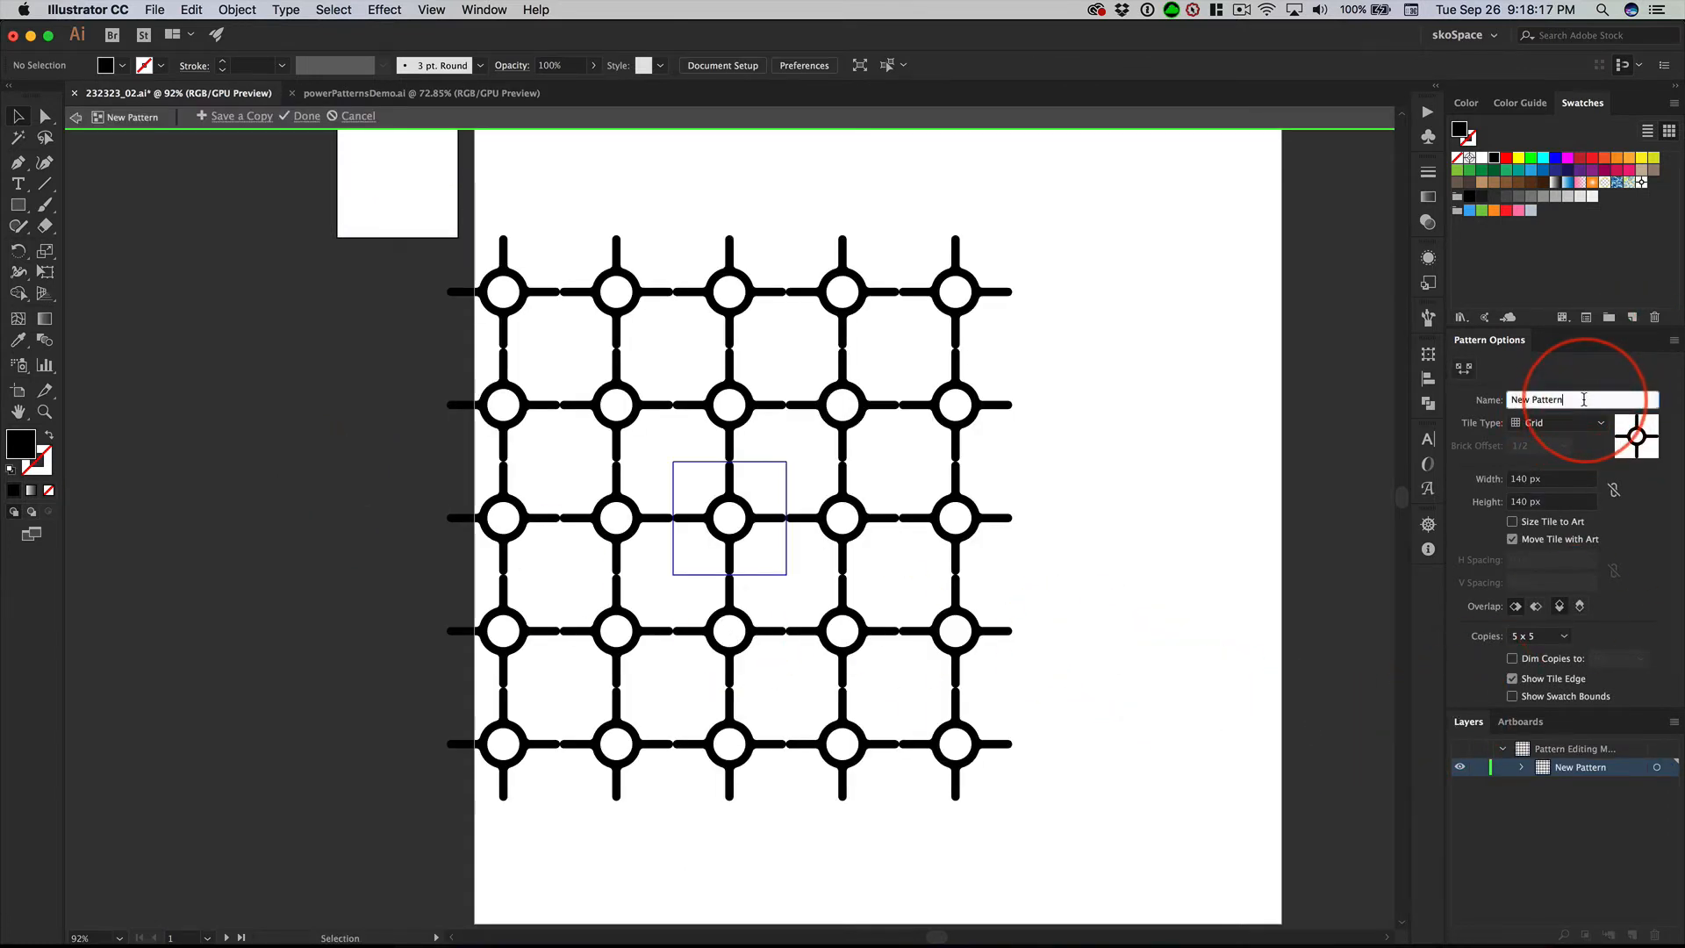
left_click_drag(1585, 399, 1501, 406)
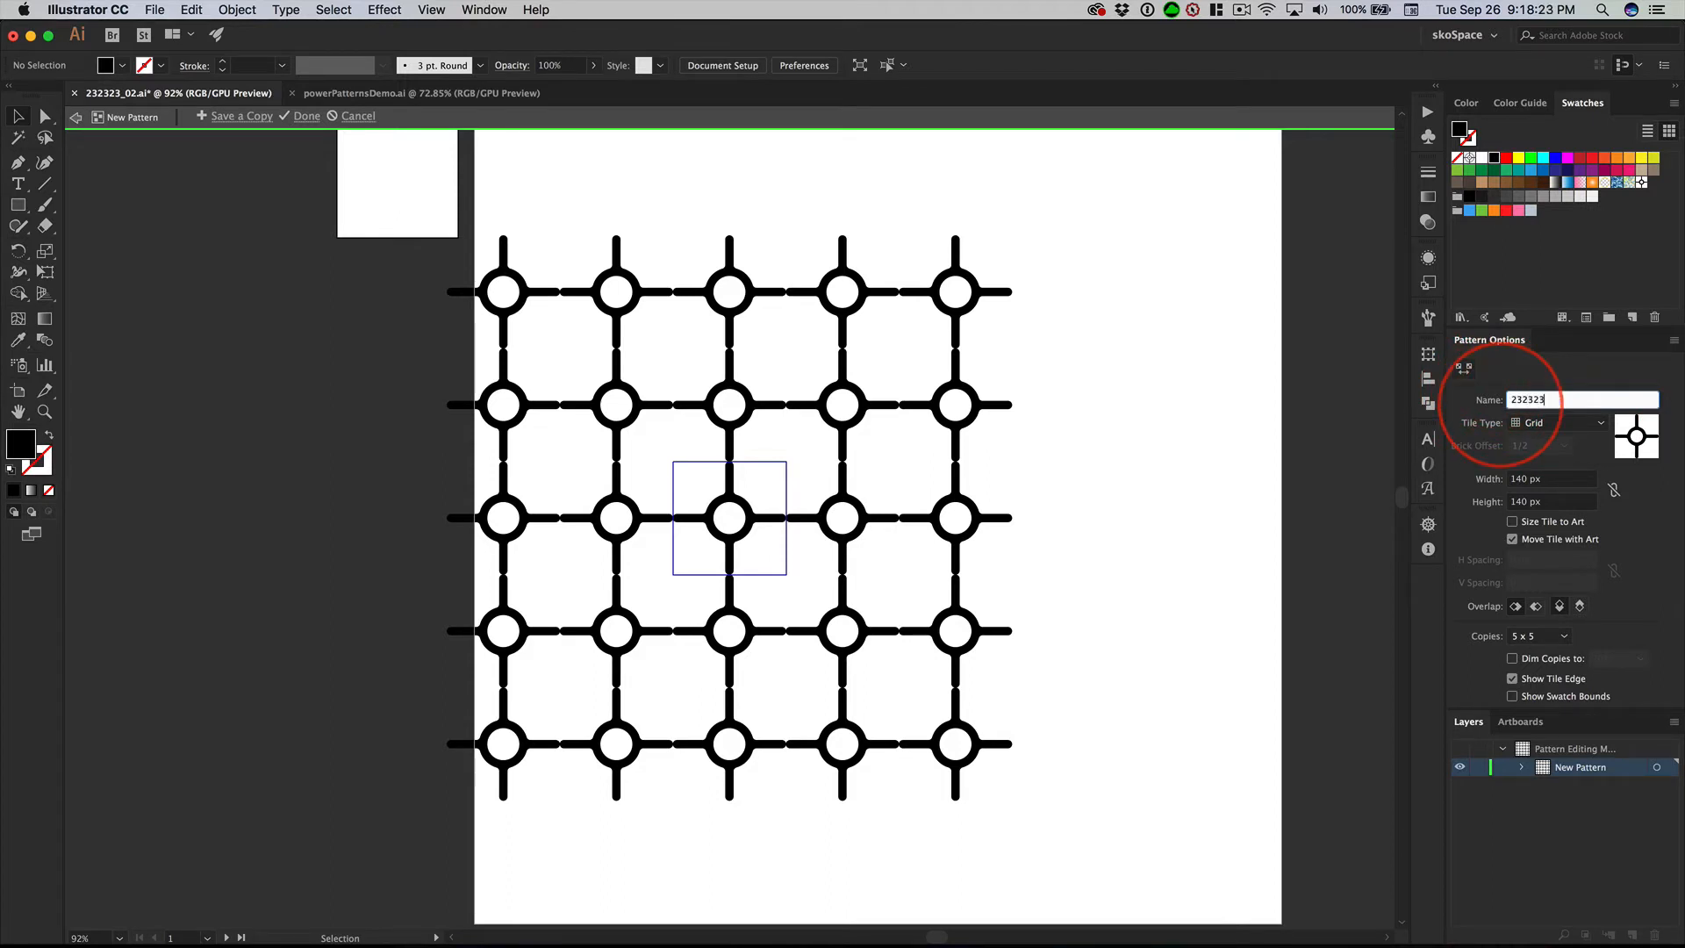
key("shift")
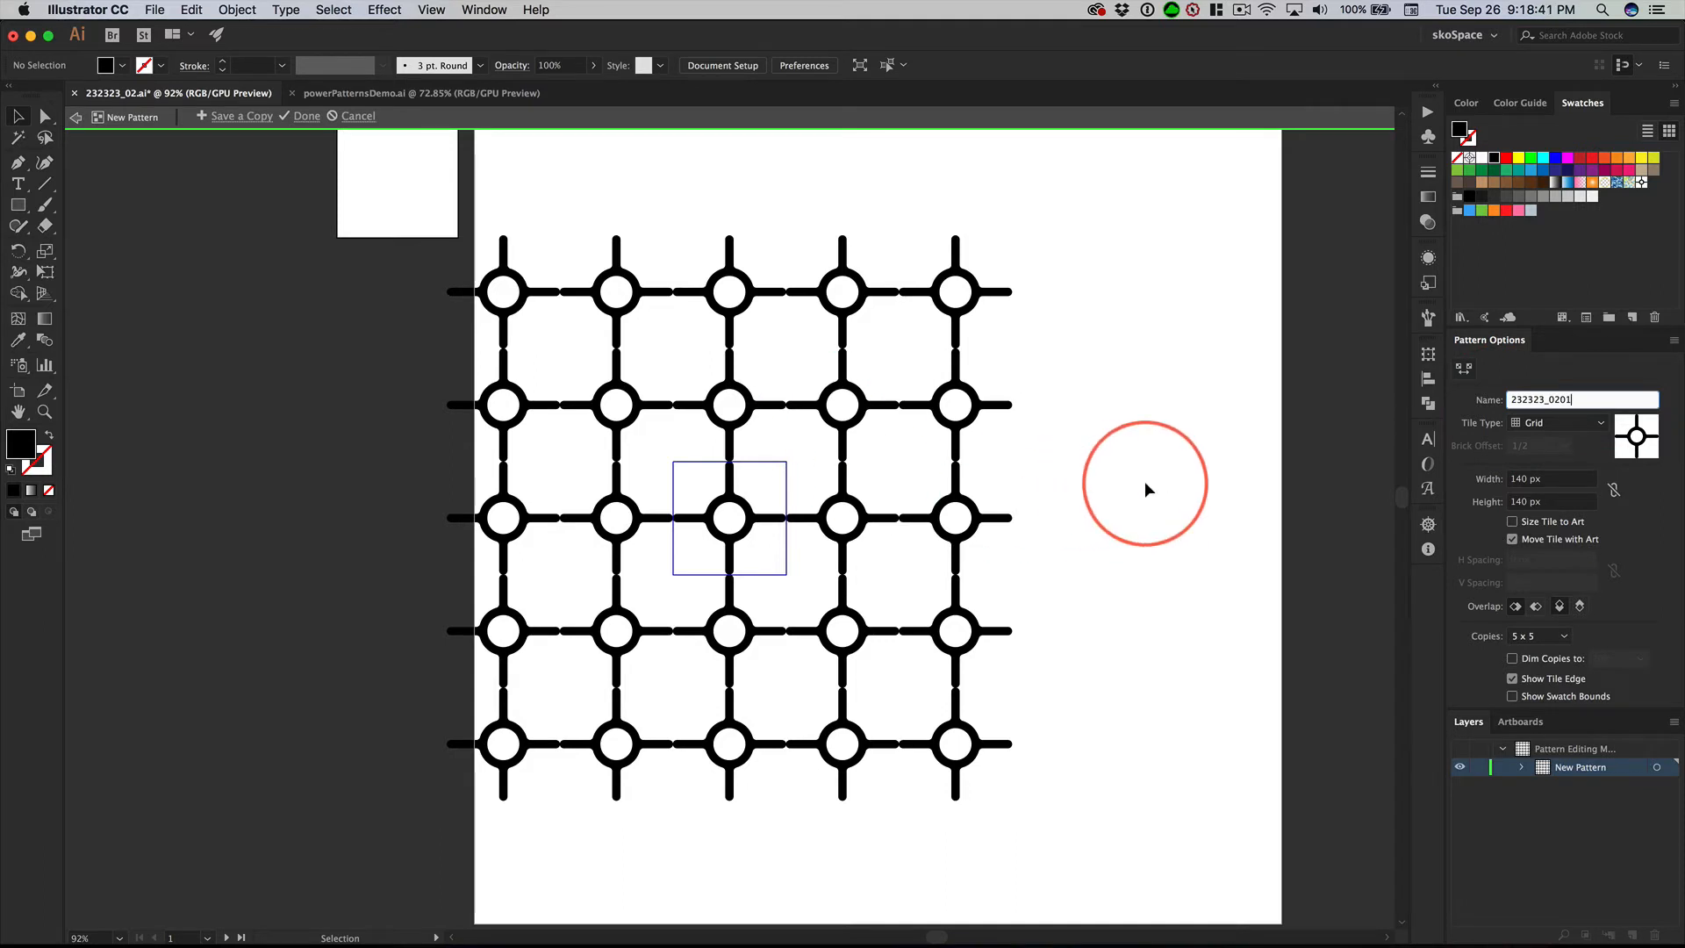
key("Return")
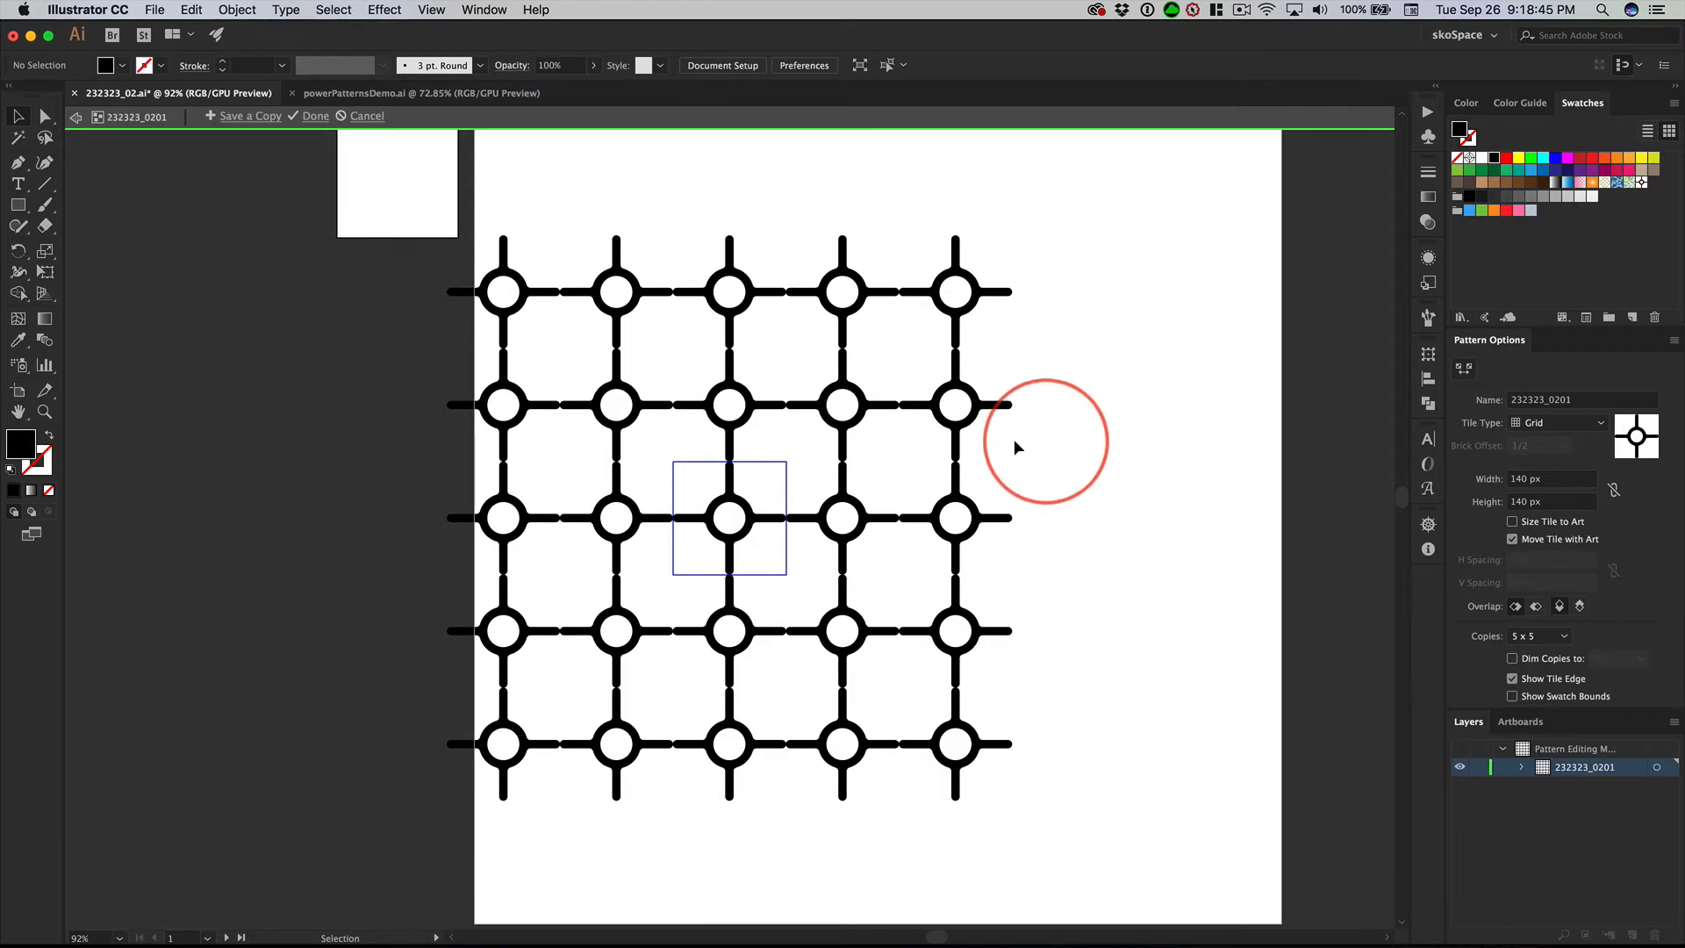
key("Escape")
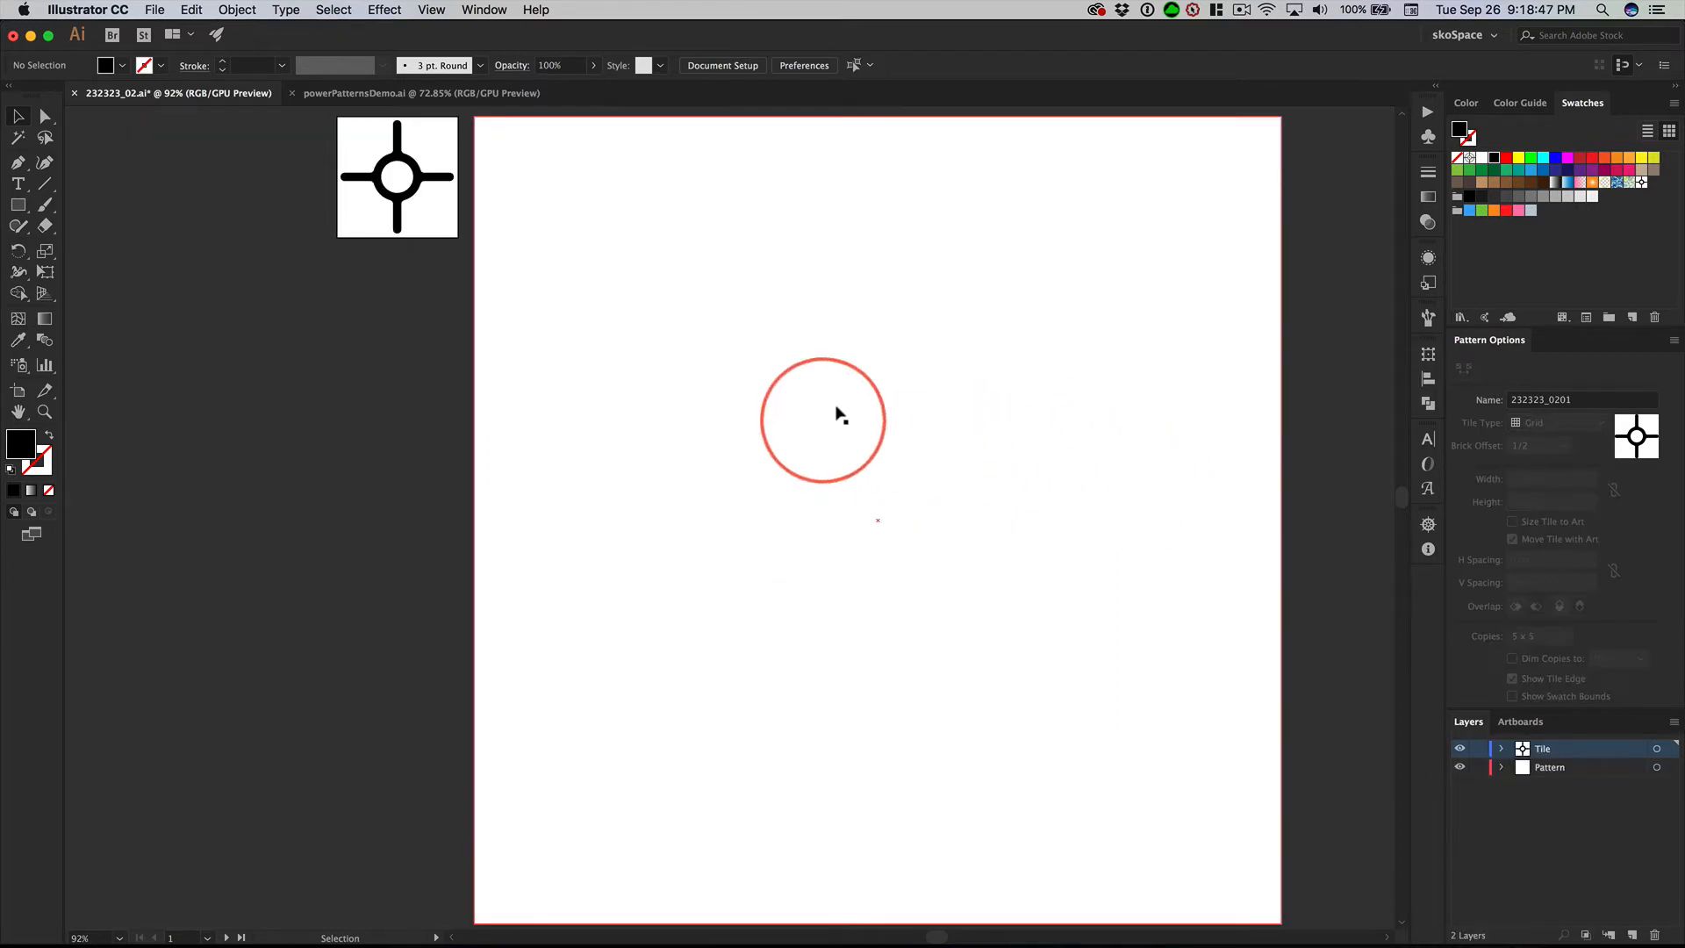
- Fill the large 1000 px square with the 232323_0201 pattern swatch
left_click(1151, 309)
left_click(1642, 183)
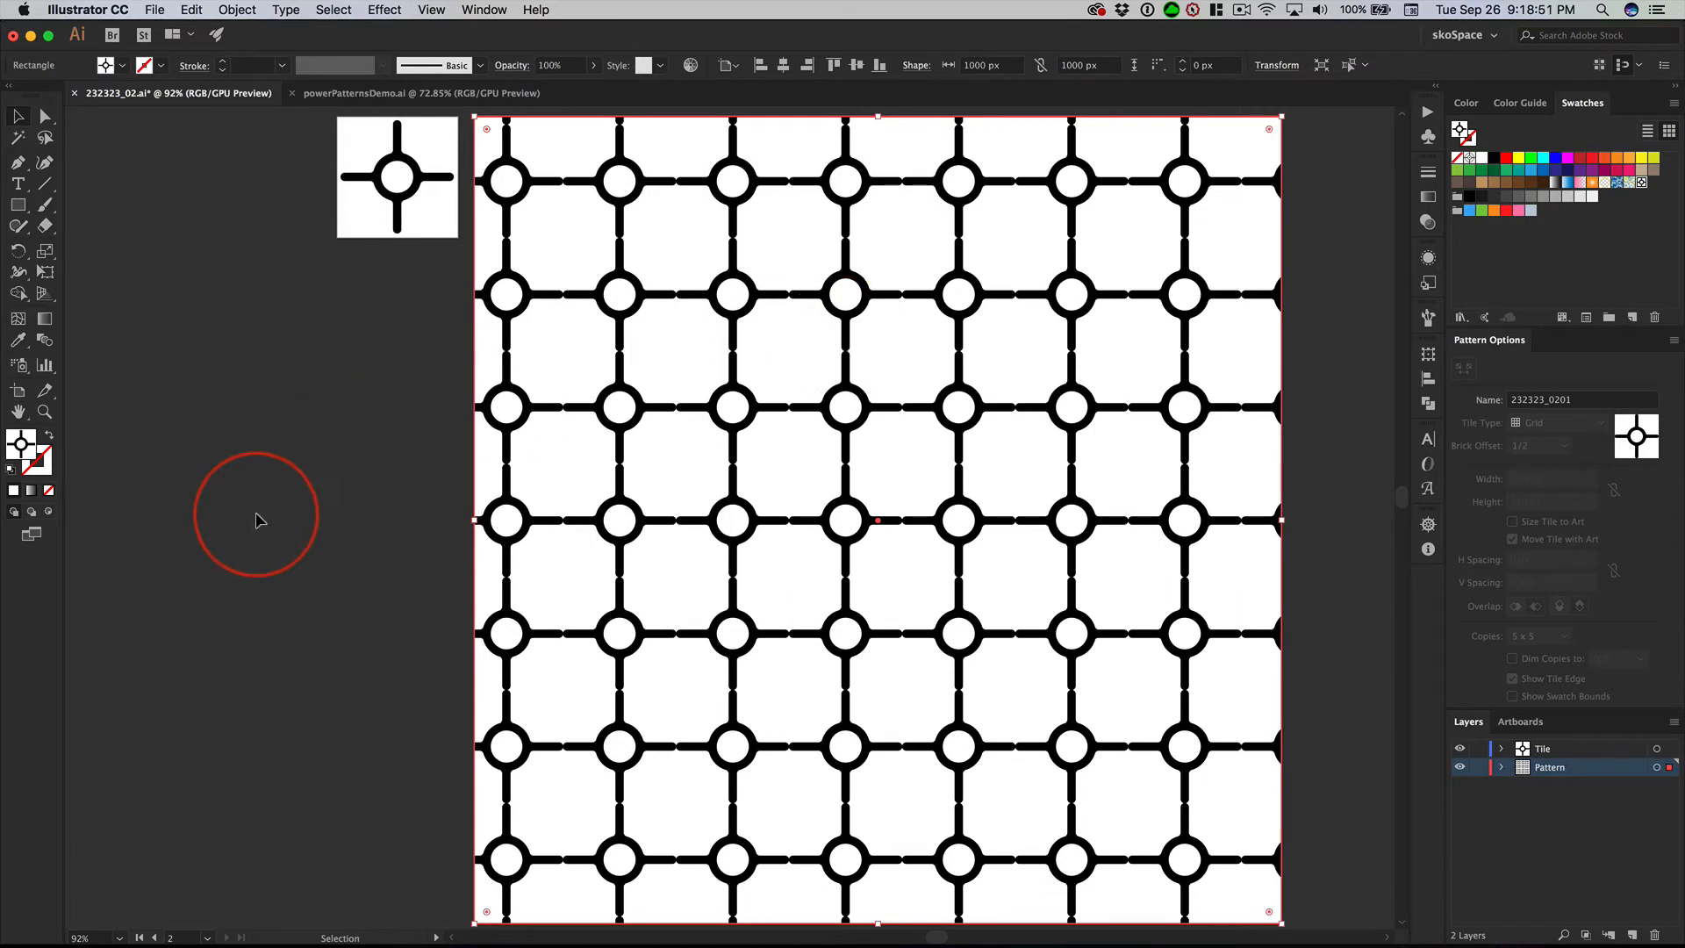
- Use Move on the large square to shift only its pattern fill, setting the horizontal offset to 40 px
key("Return")
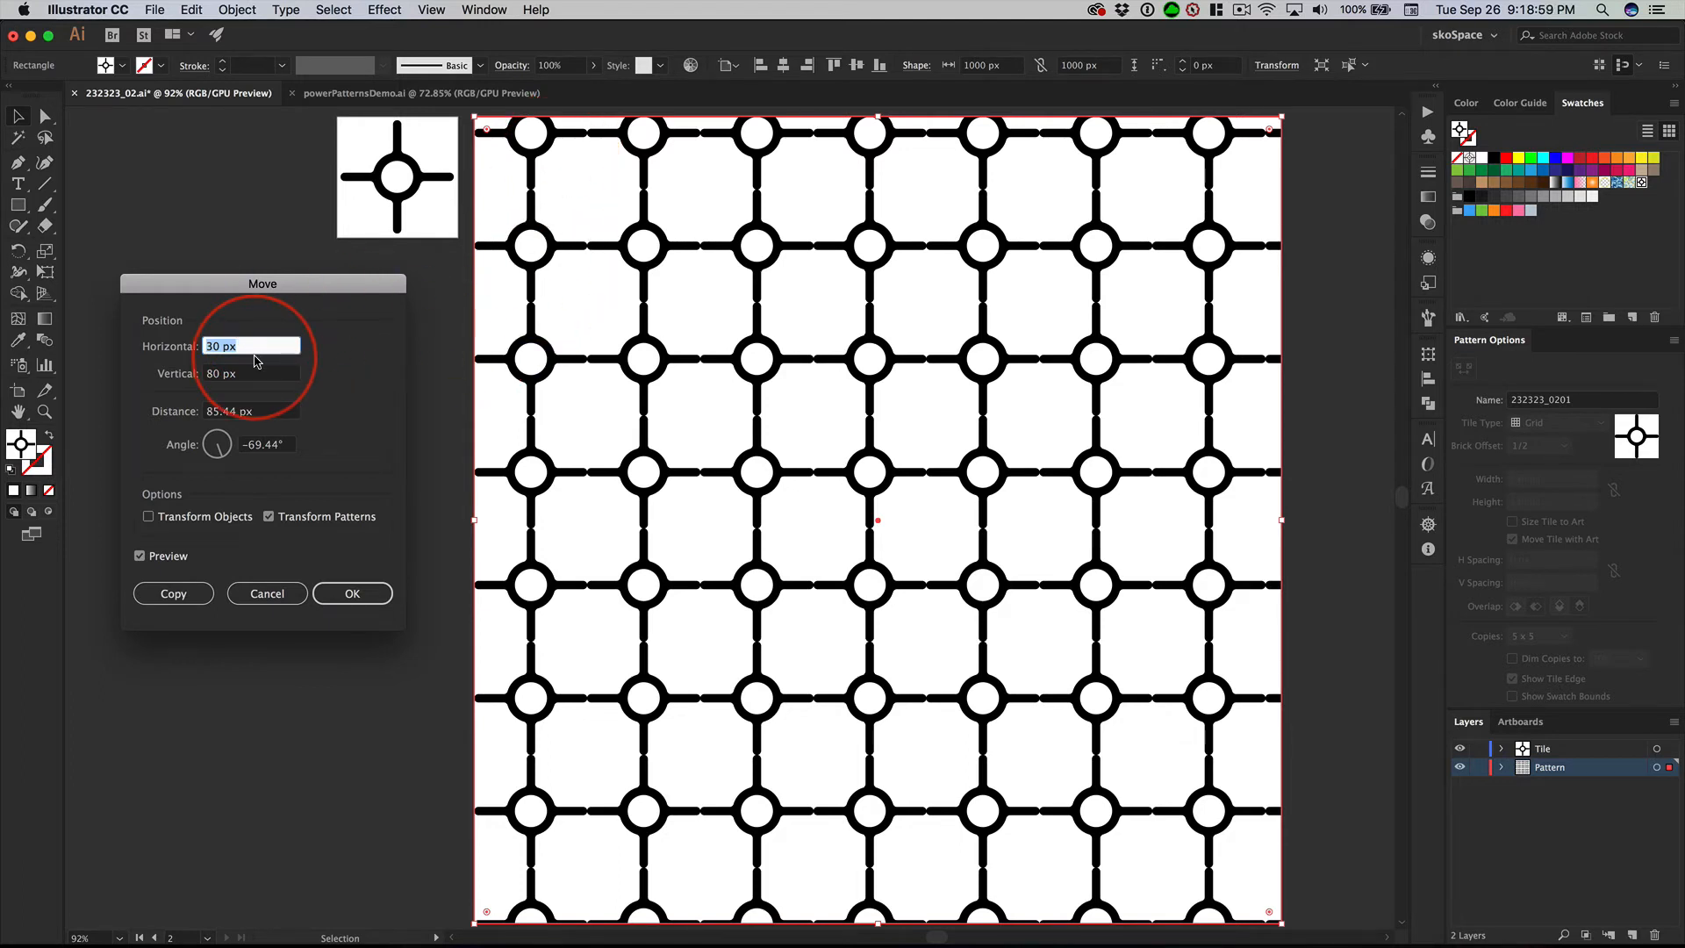
key("Down")
key("Down")
key("Down")
key("Down")
key("Down")
key("Down")
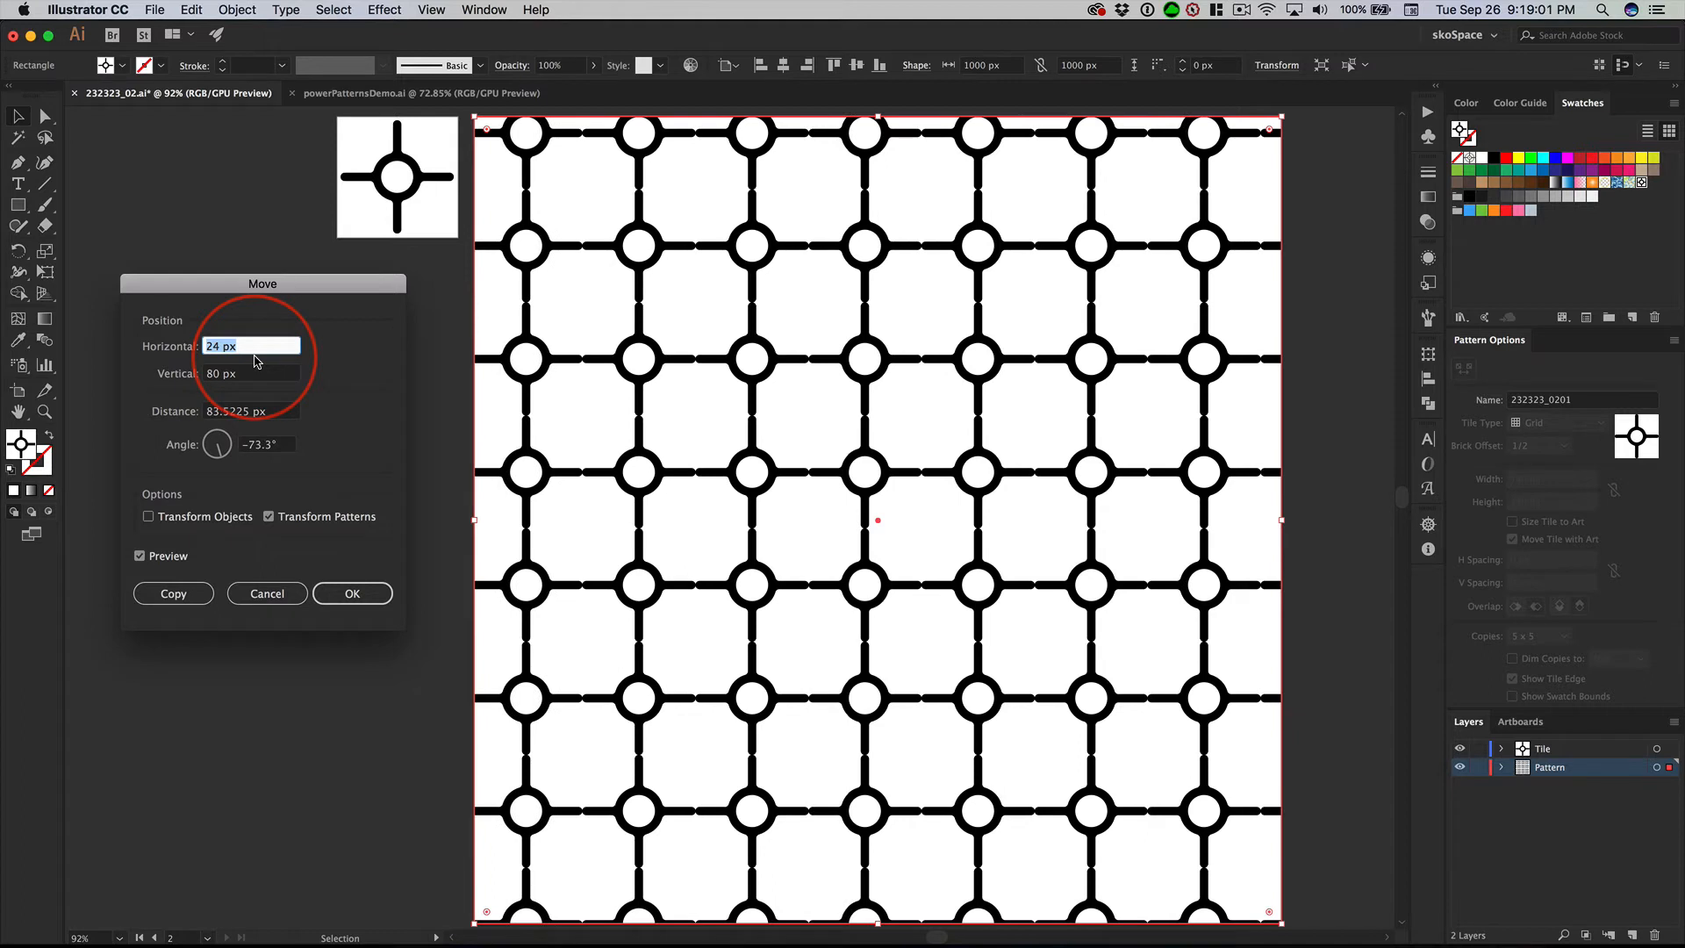
key("Up")
key("Up")
key("Up")
key("Up")
key("Up")
key("Up")
key("Up")
key("Up")
key("Up")
key("Up")
key("Up")
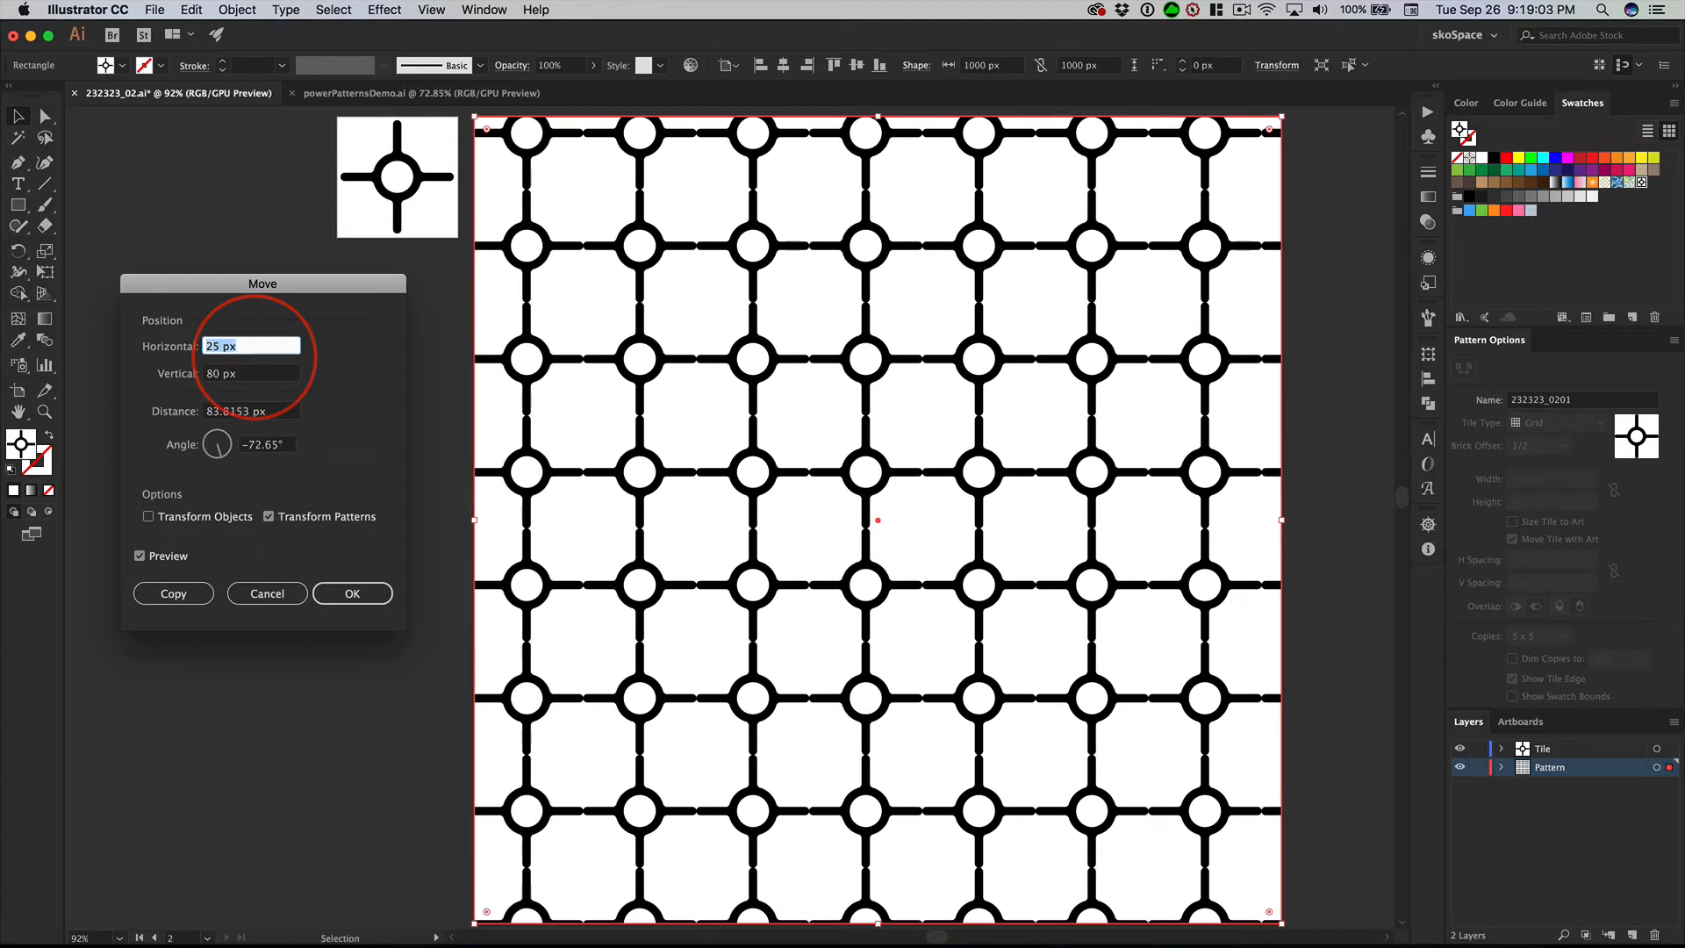
key("Up")
key("Up")
key("Up")
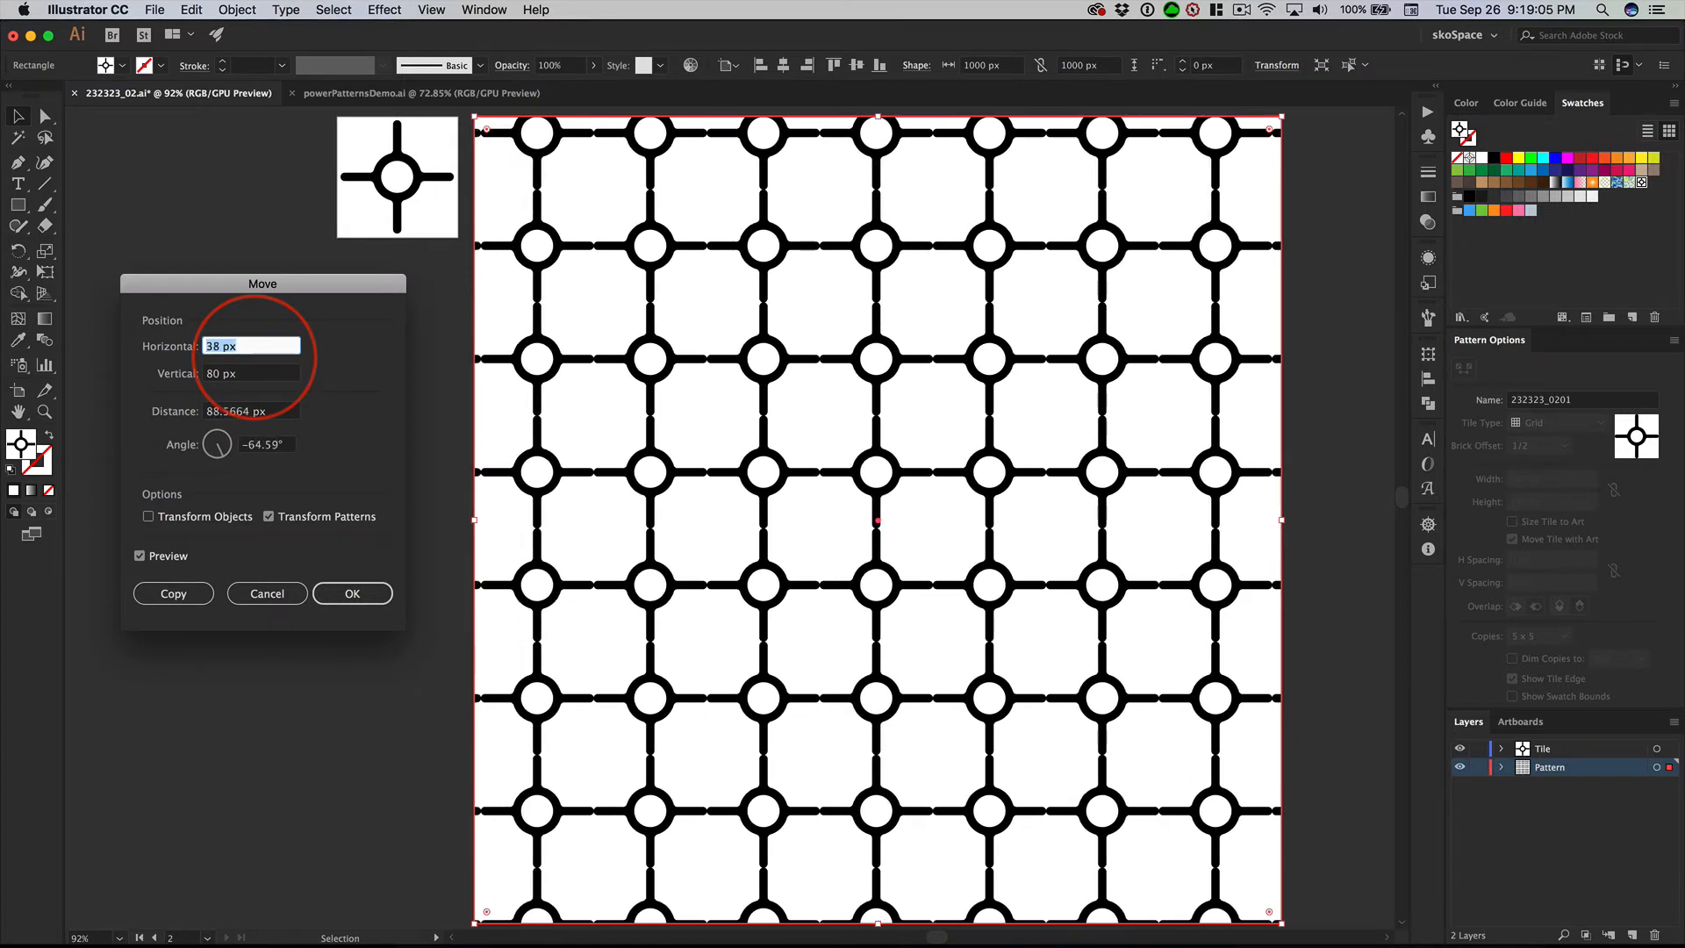
key("Up")
key("Up")
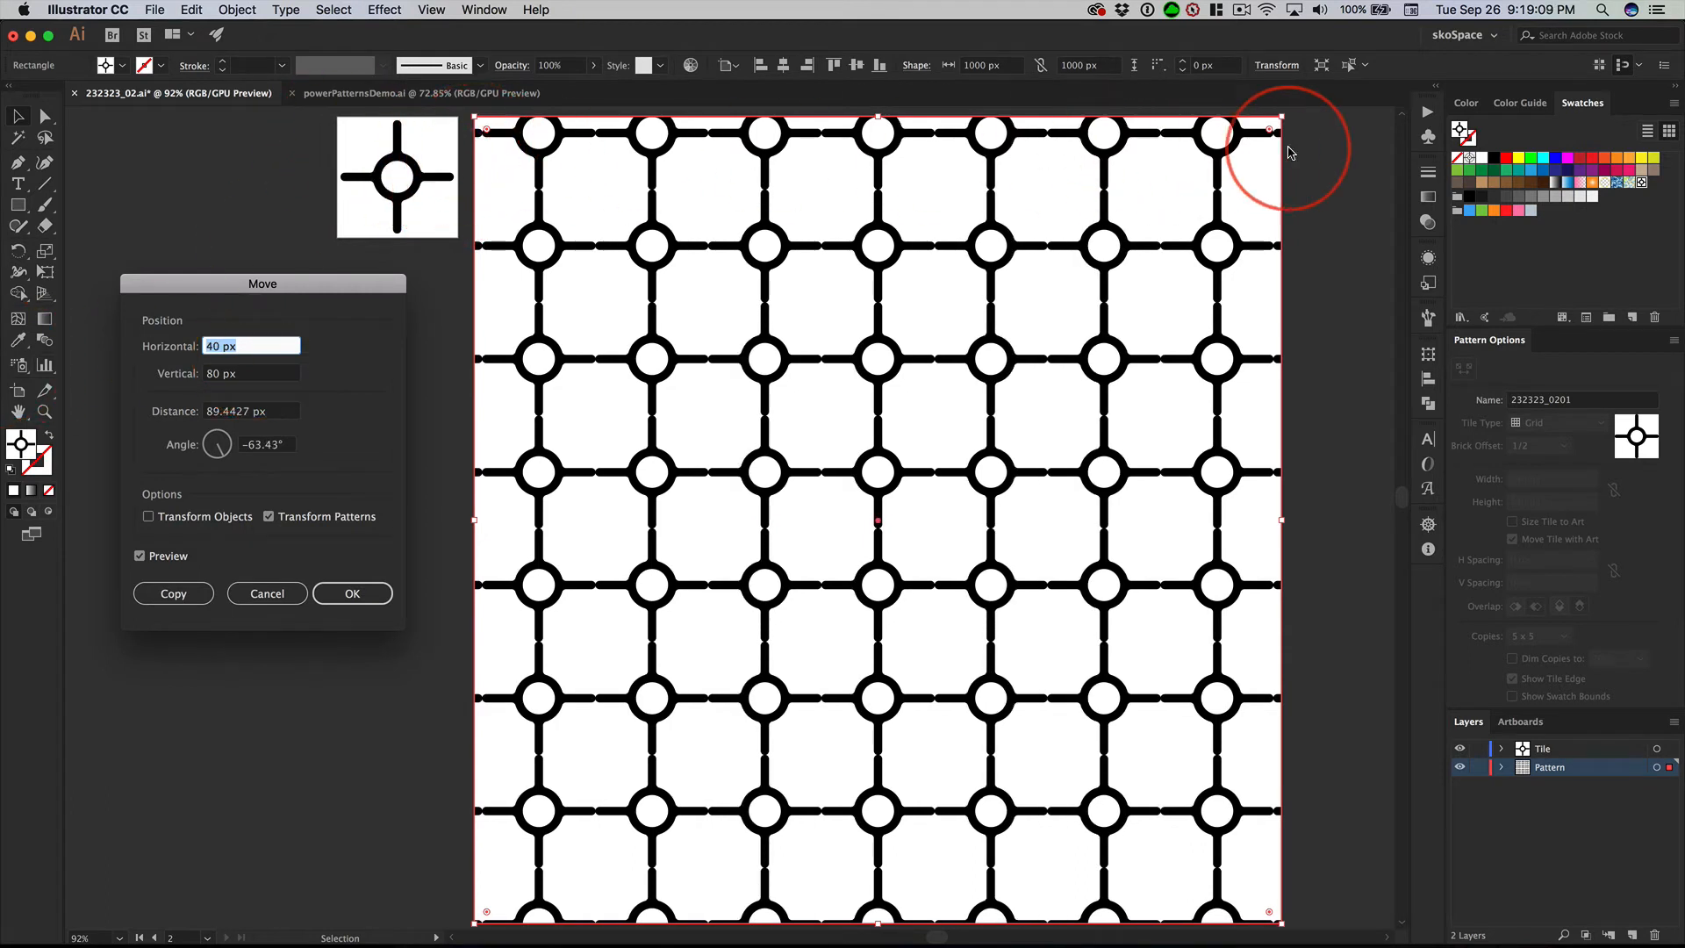
- Try different vertical offsets for the square's pattern fill in the Move settings, ending with 130 px
key("Tab")
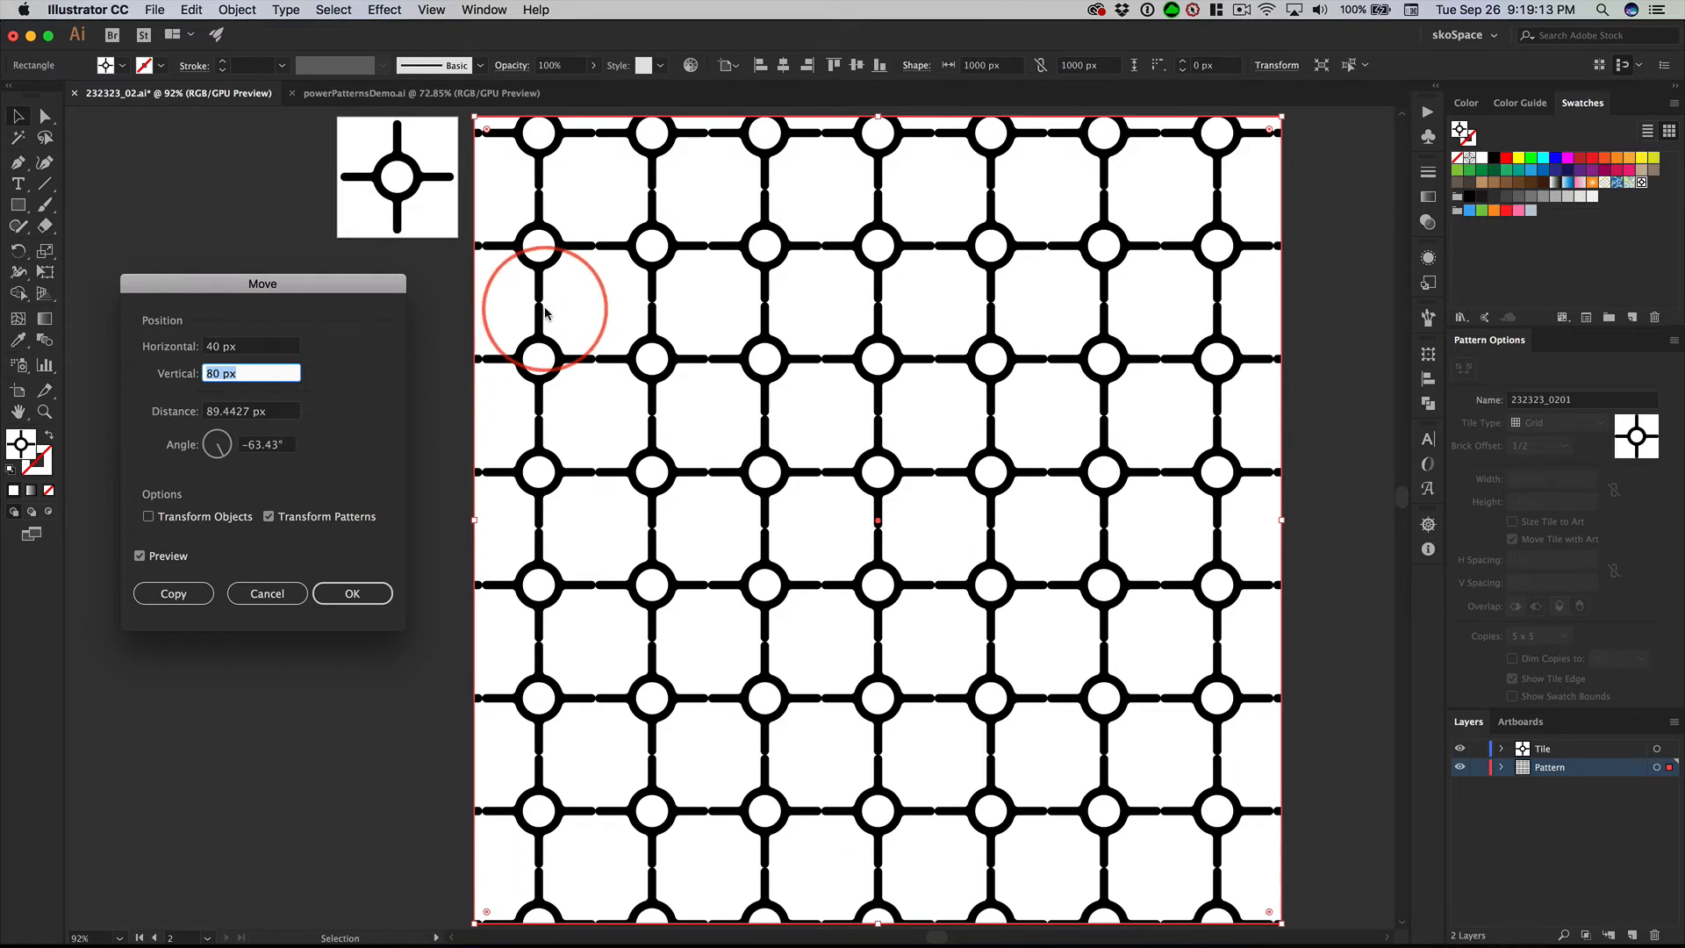
key("Down")
key("Down")
key("Down")
key("Down")
key("Down")
key("Down")
key("Down")
key("Down")
key("Down")
key("Down")
key("Down")
key("Down")
key("Down")
key("Down")
key("Down")
key("Down")
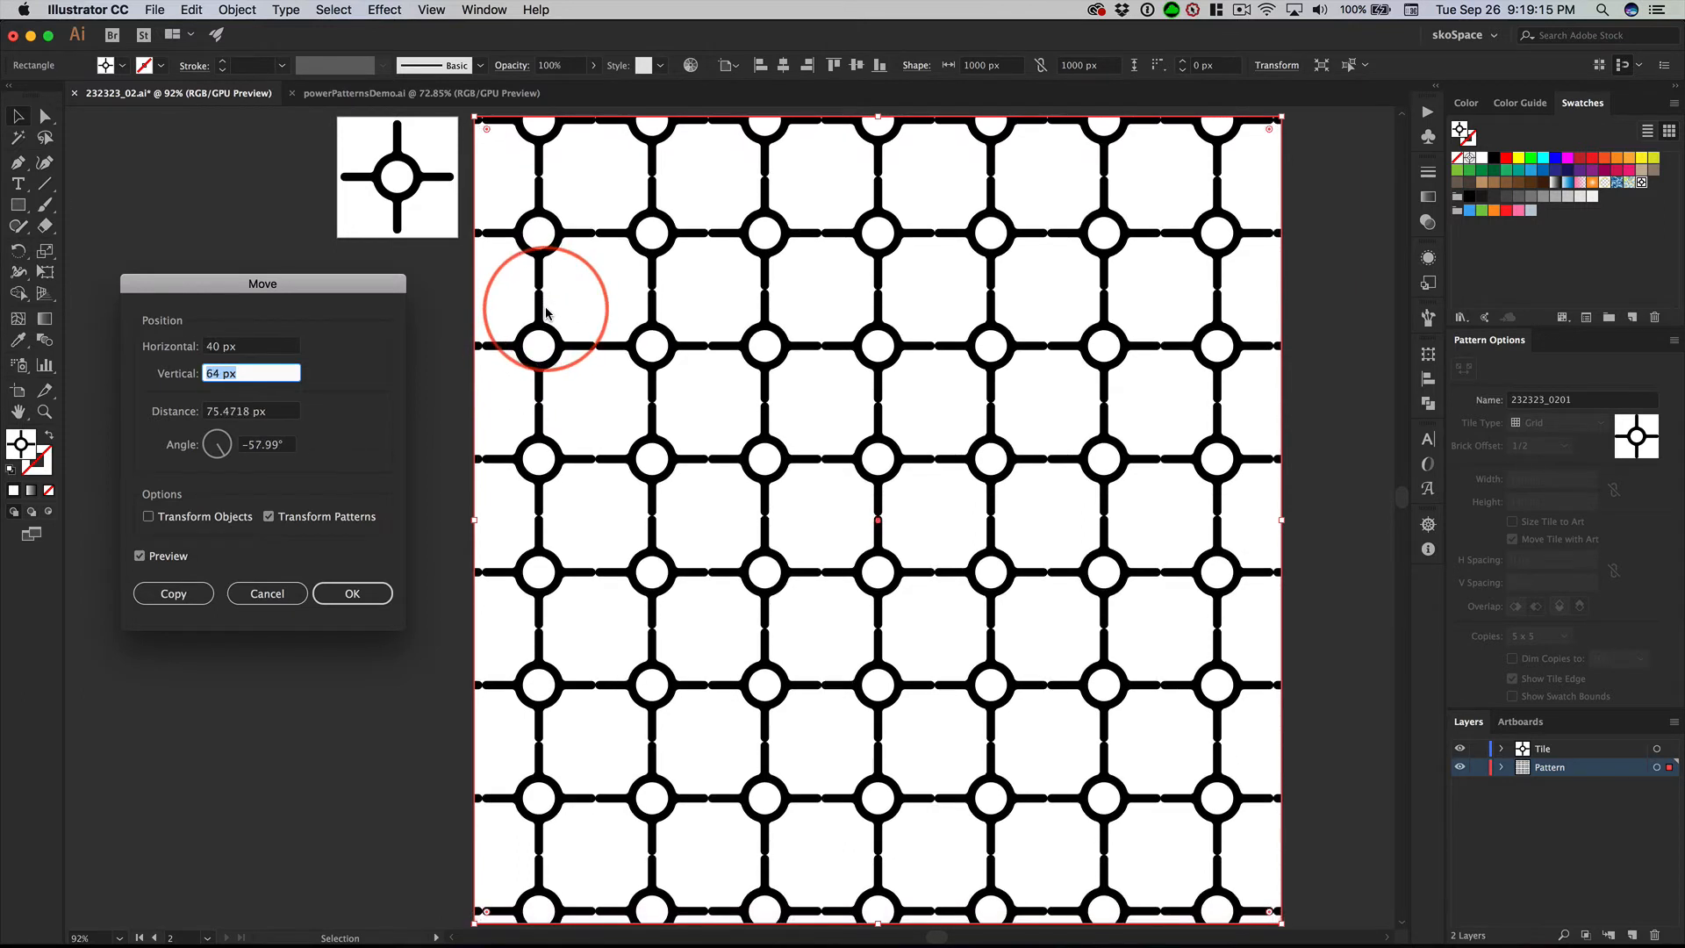
key("Up")
key("Up")
key("Up")
key("Up")
key("Up")
key("Up")
key("Up")
key("Up")
key("Up")
key("Up")
key("Up")
key("Up")
key("Up")
key("Up")
key("Up")
key("Up")
key("Up")
key("Up")
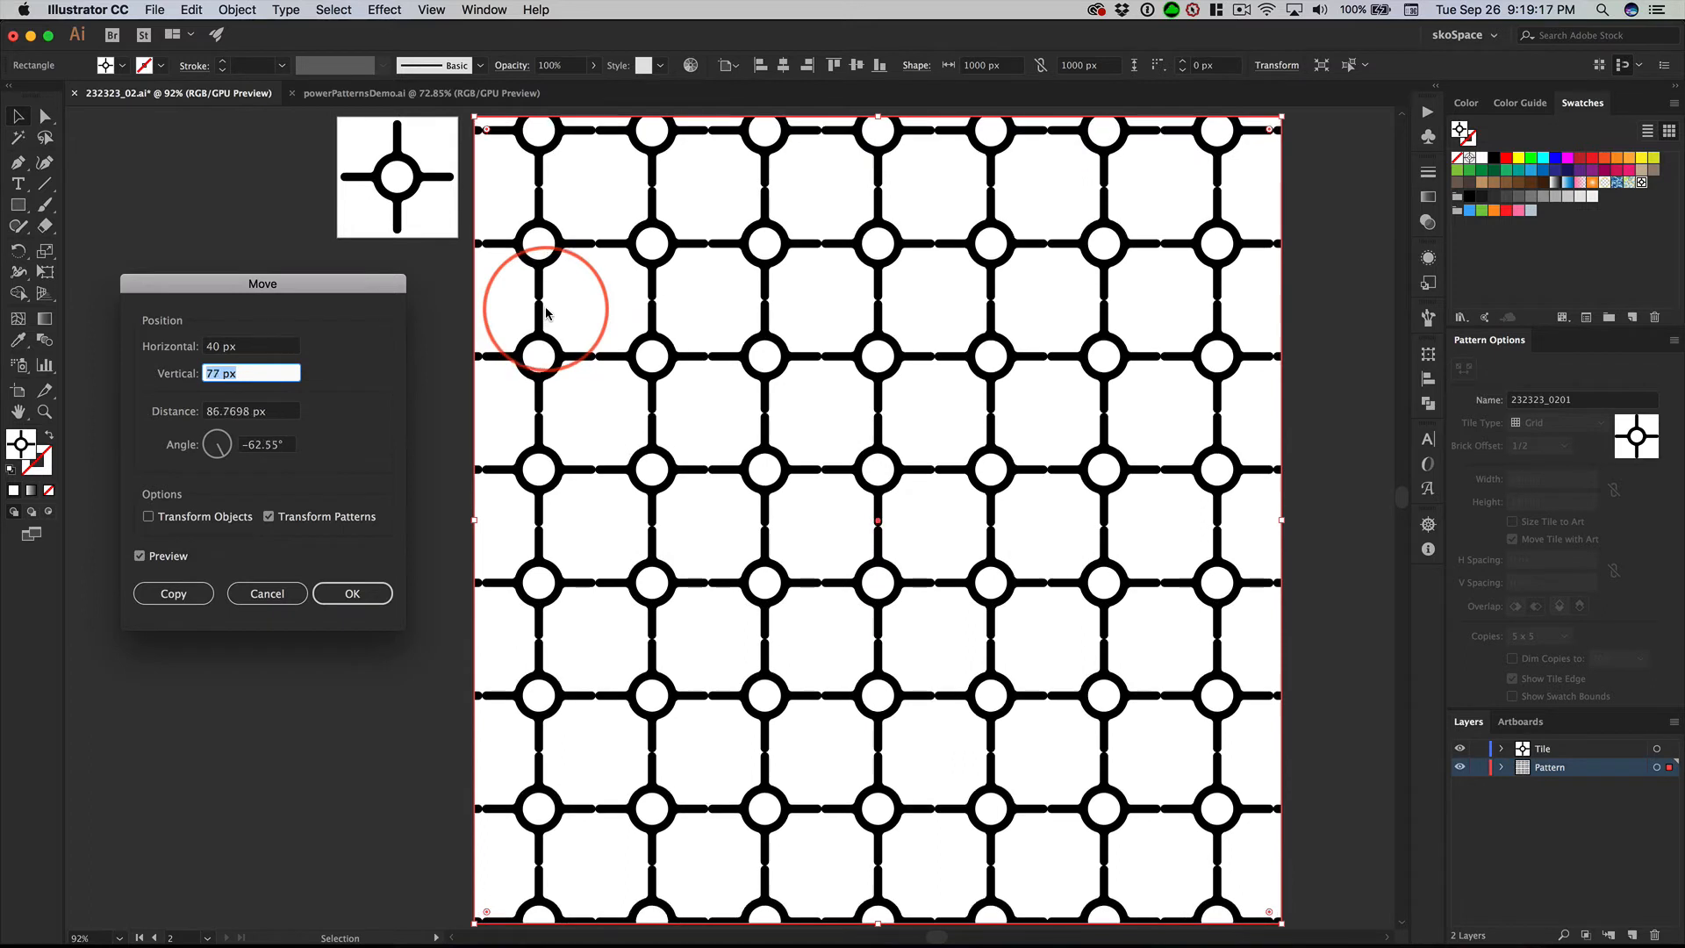
key("Up")
key("Up")
key("Up")
key("Up")
key("Up")
key("Up")
key("Up")
key("Up")
key("Up")
key("Up")
key("Up")
key("Up")
key("Up")
key("Up")
key("Up")
key("Up")
key("Up")
key("Up")
key("Up")
key("Up")
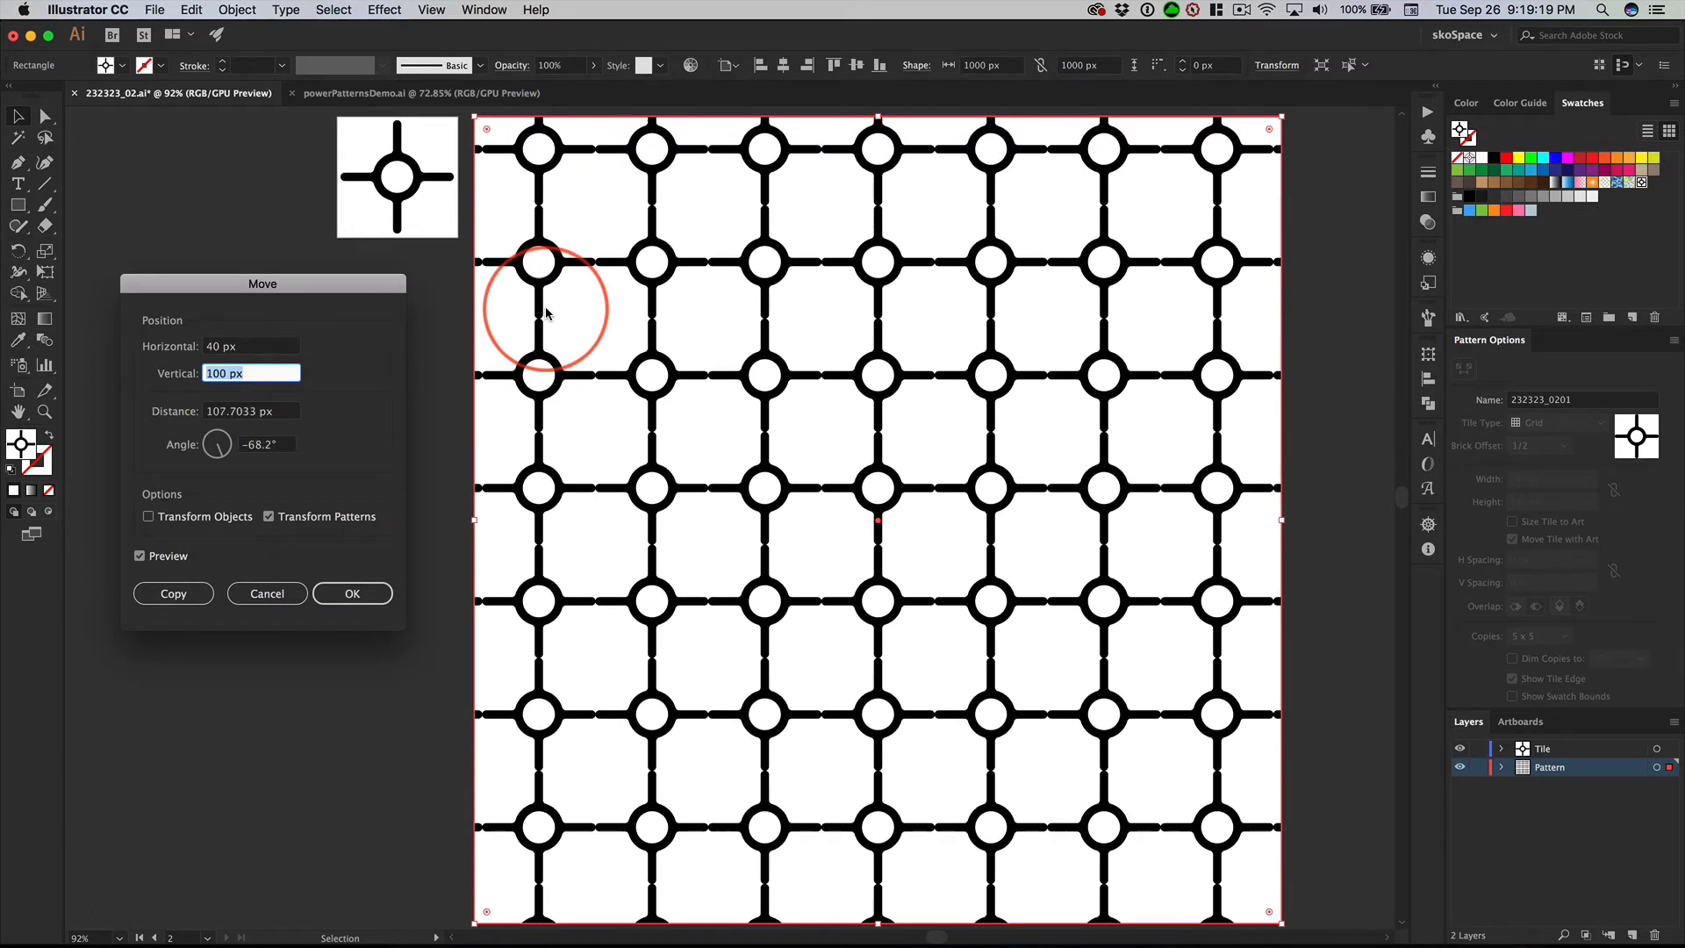
key("Up")
key("Up")
key("Up")
key("Up")
key("Up")
key("Up")
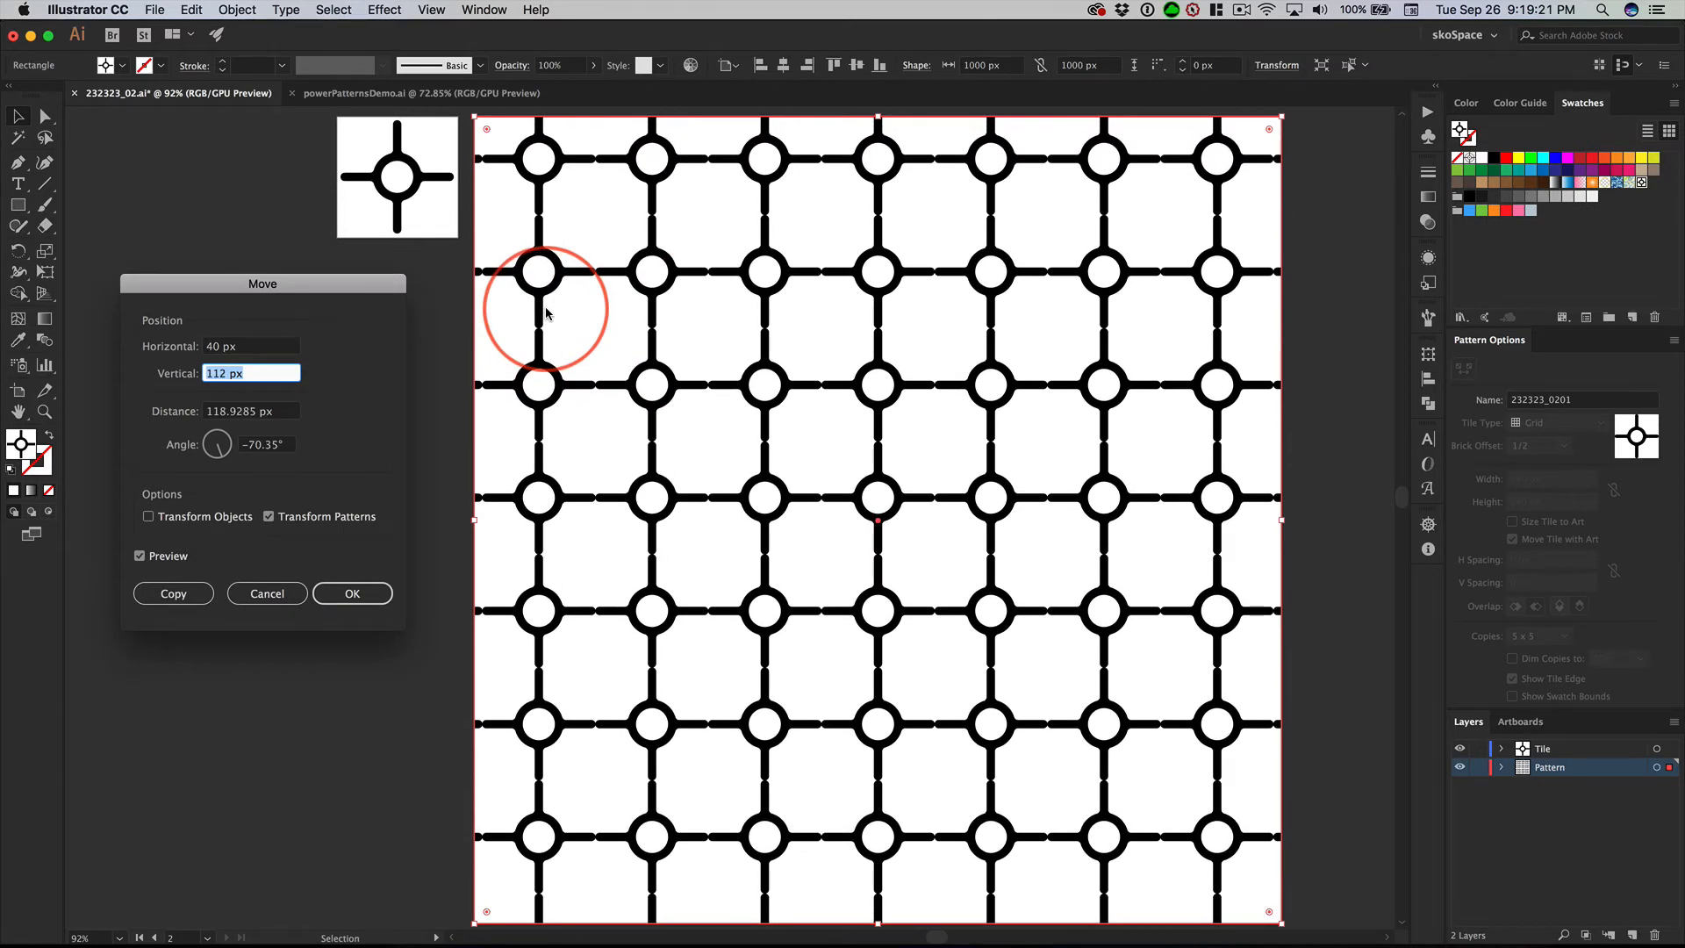
key("Up")
key("Up")
key("Up")
key("Up")
key("Up")
key("Up")
key("Up")
key("Up")
key("Up")
key("Up")
key("Up")
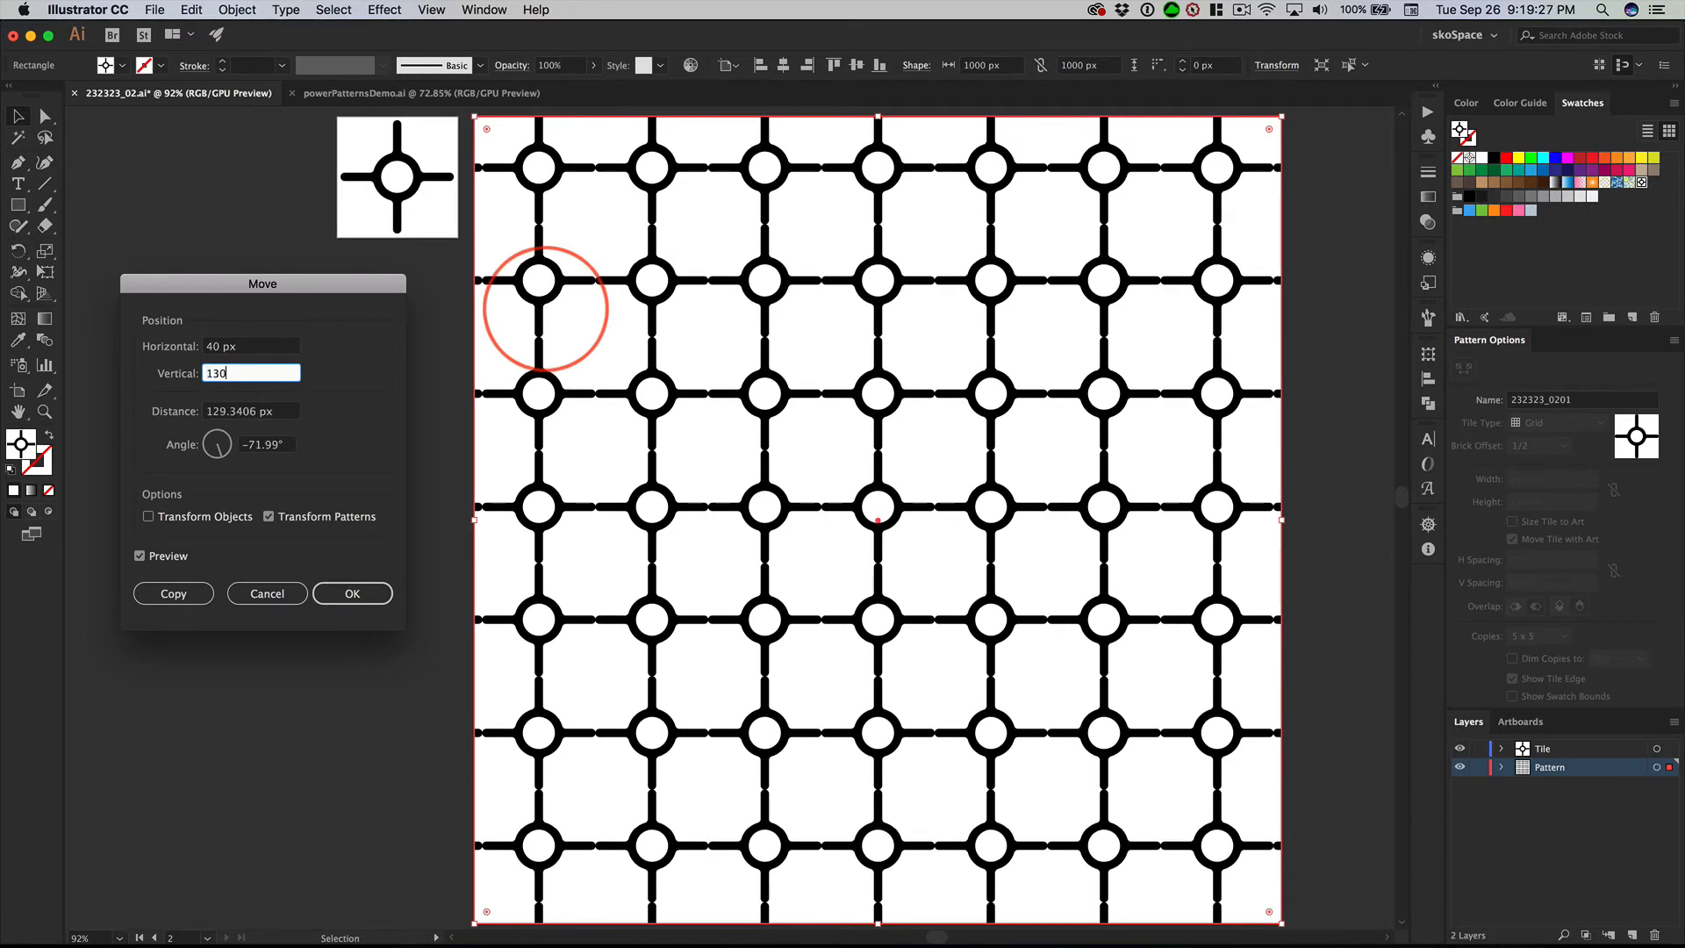
key("Tab")
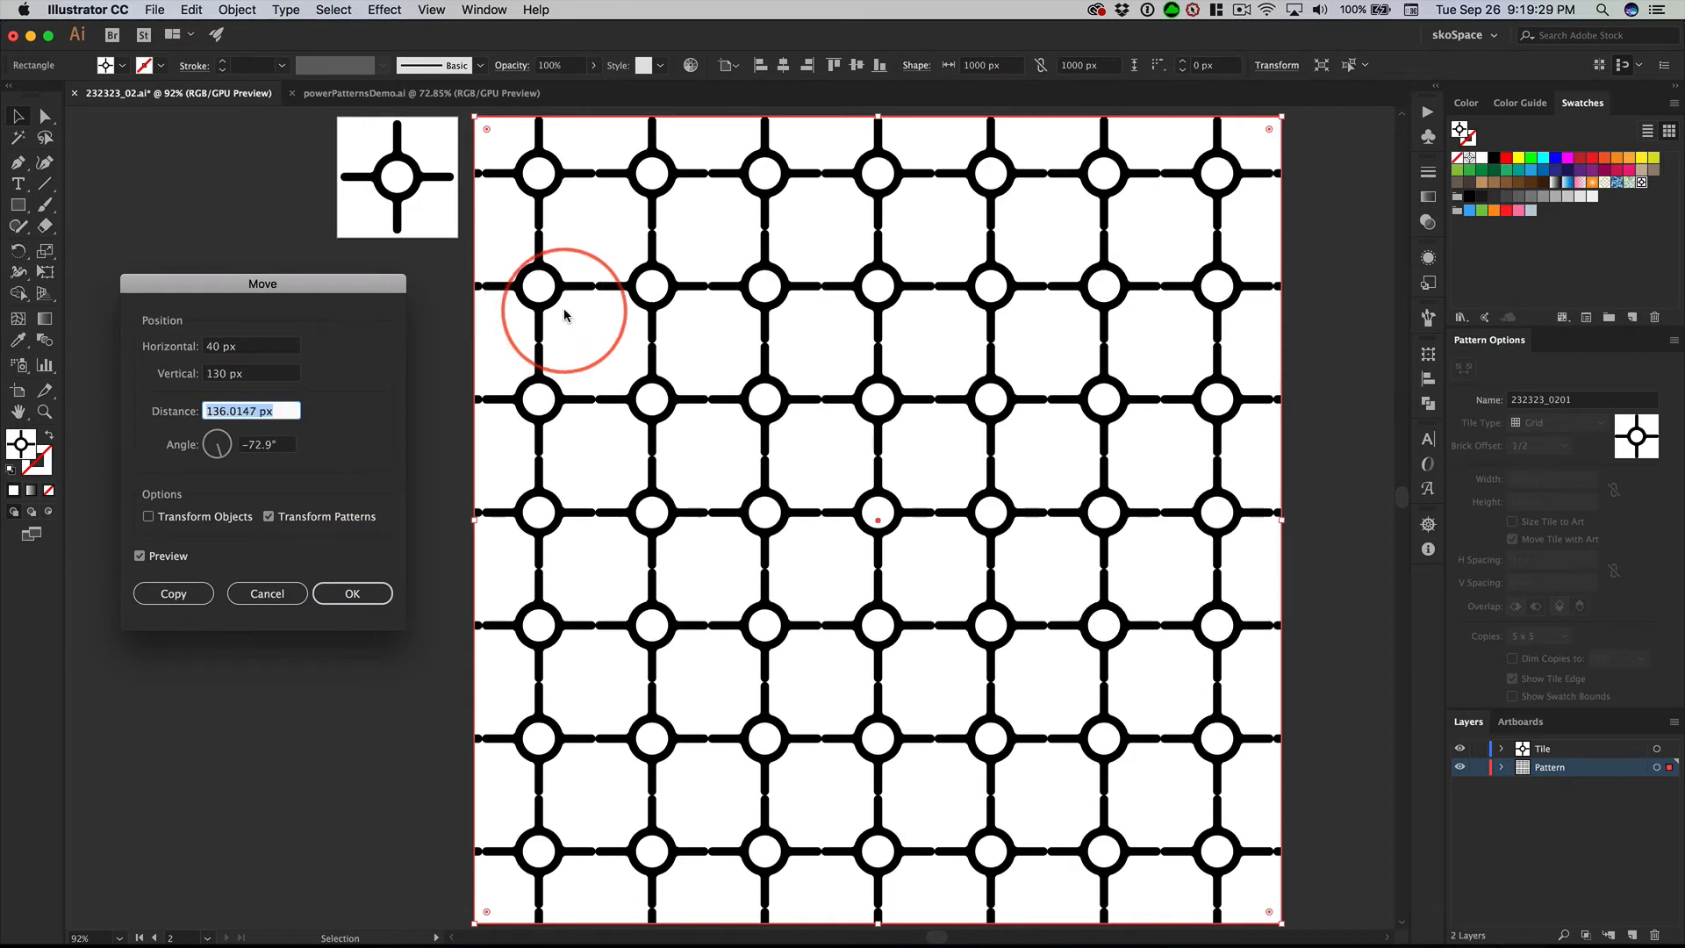
- Set the vertical offset to 140 px to centre the pattern in the square and apply the move
left_click(268, 373)
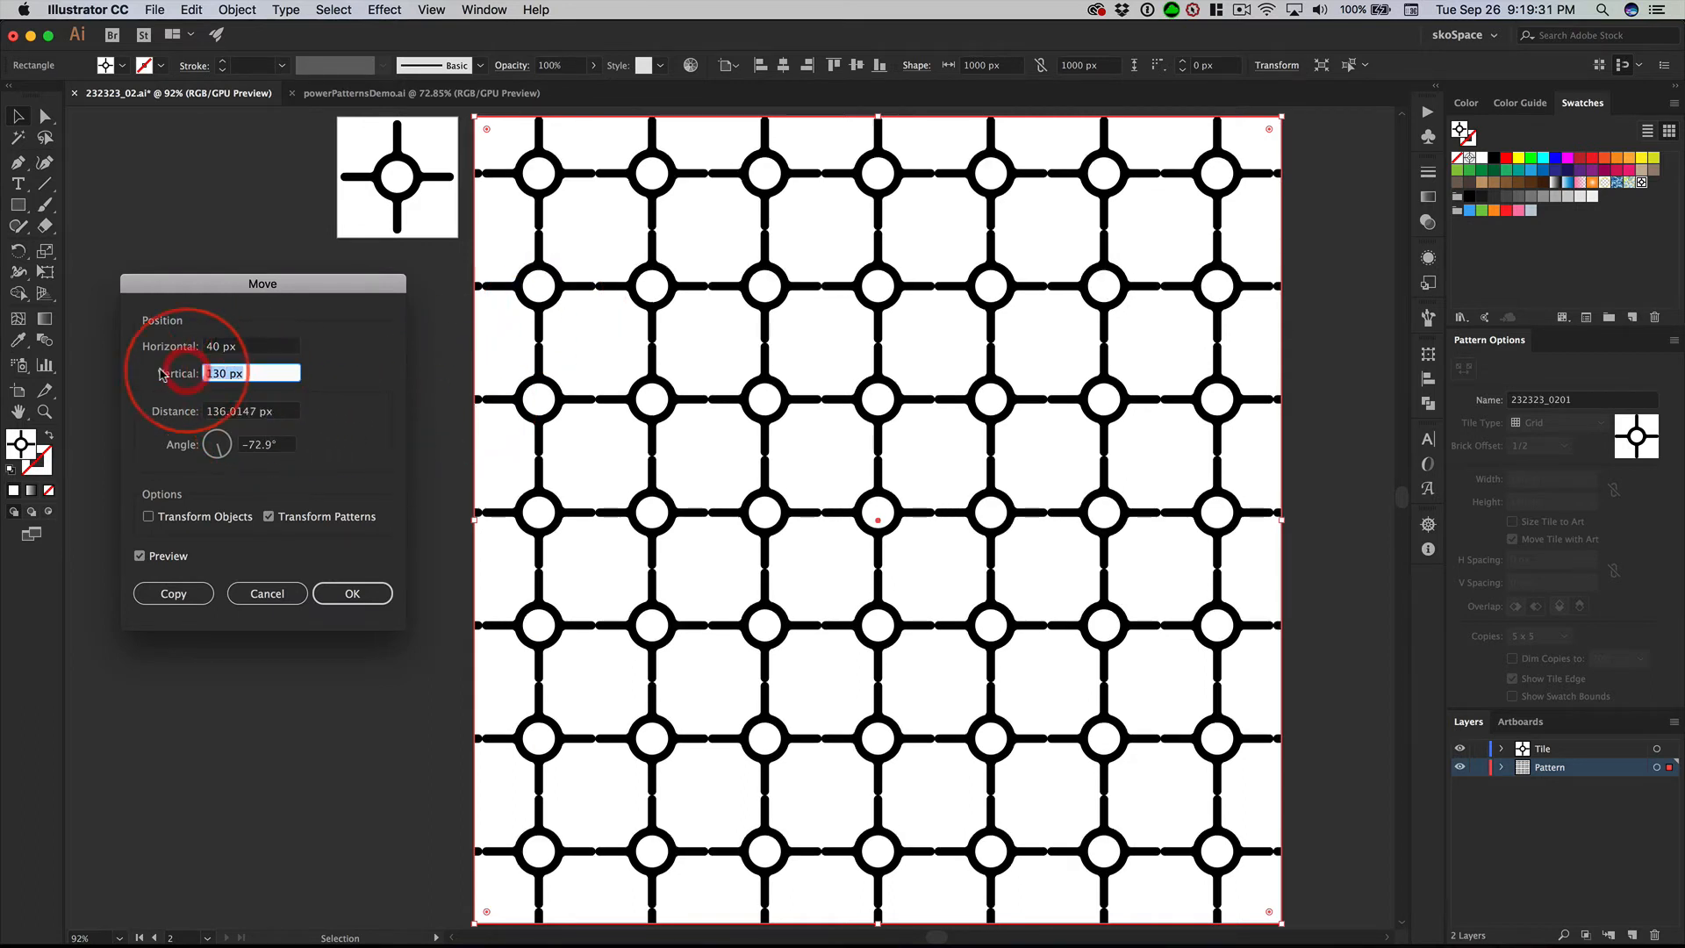
key("Tab")
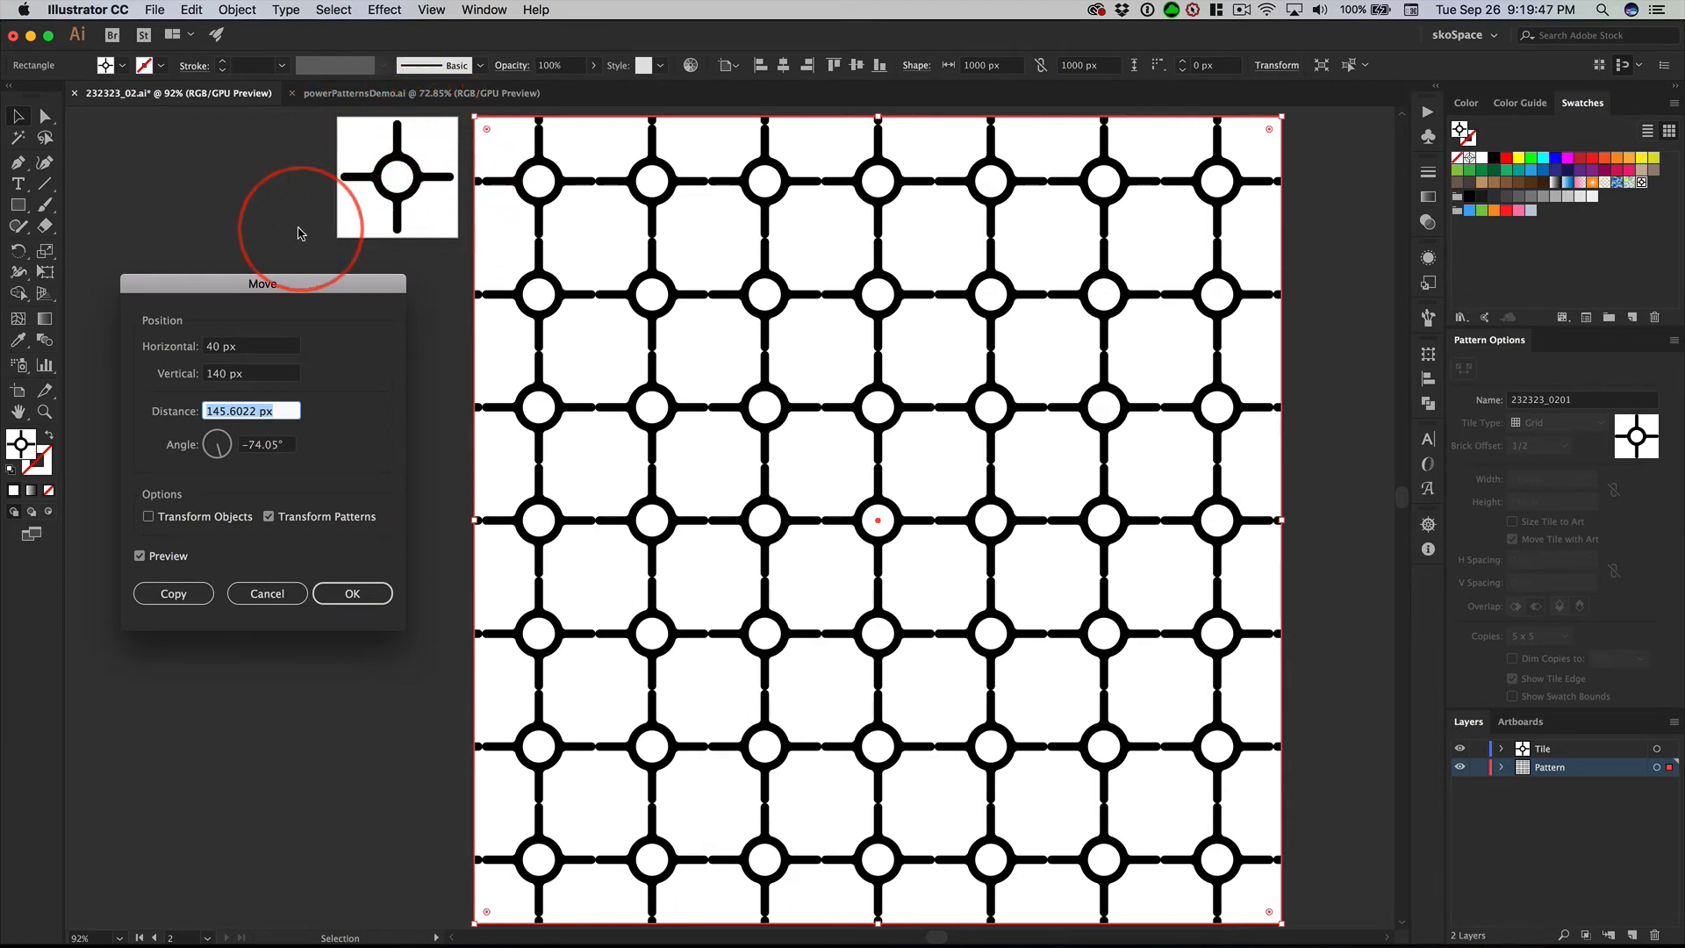
left_click(350, 597)
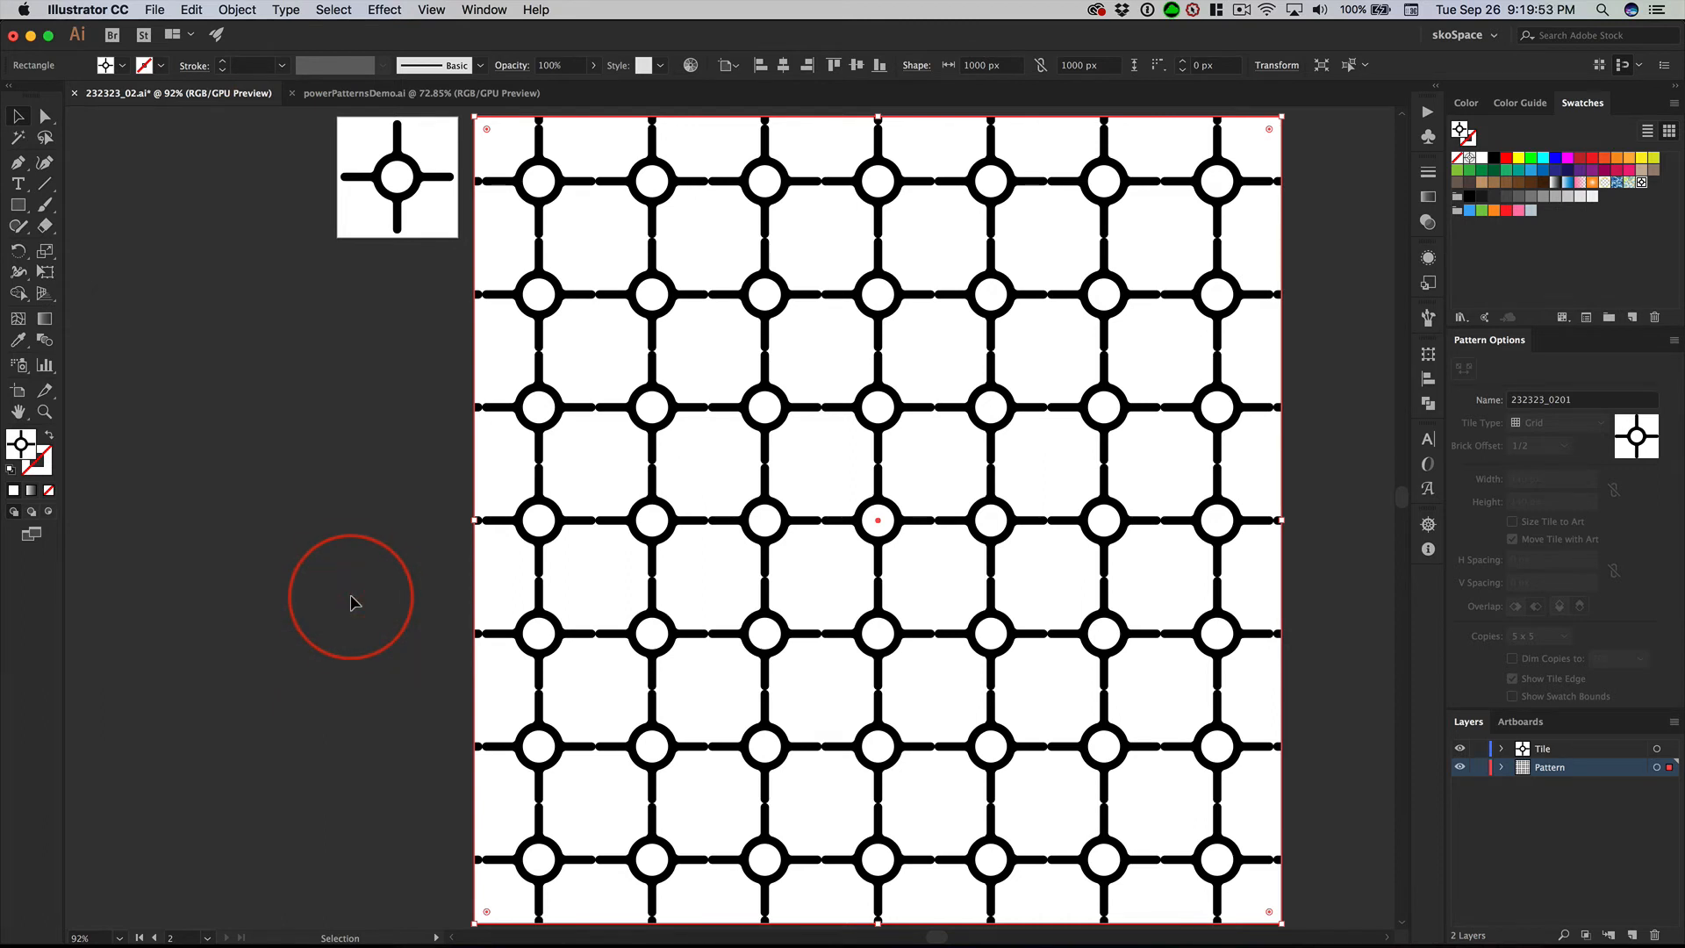
- Export the artwork for web as a JPEG High image named 232323_0201.jpg in the 232323_Patterns folder, and save the document
key("alt+shift+super+s")
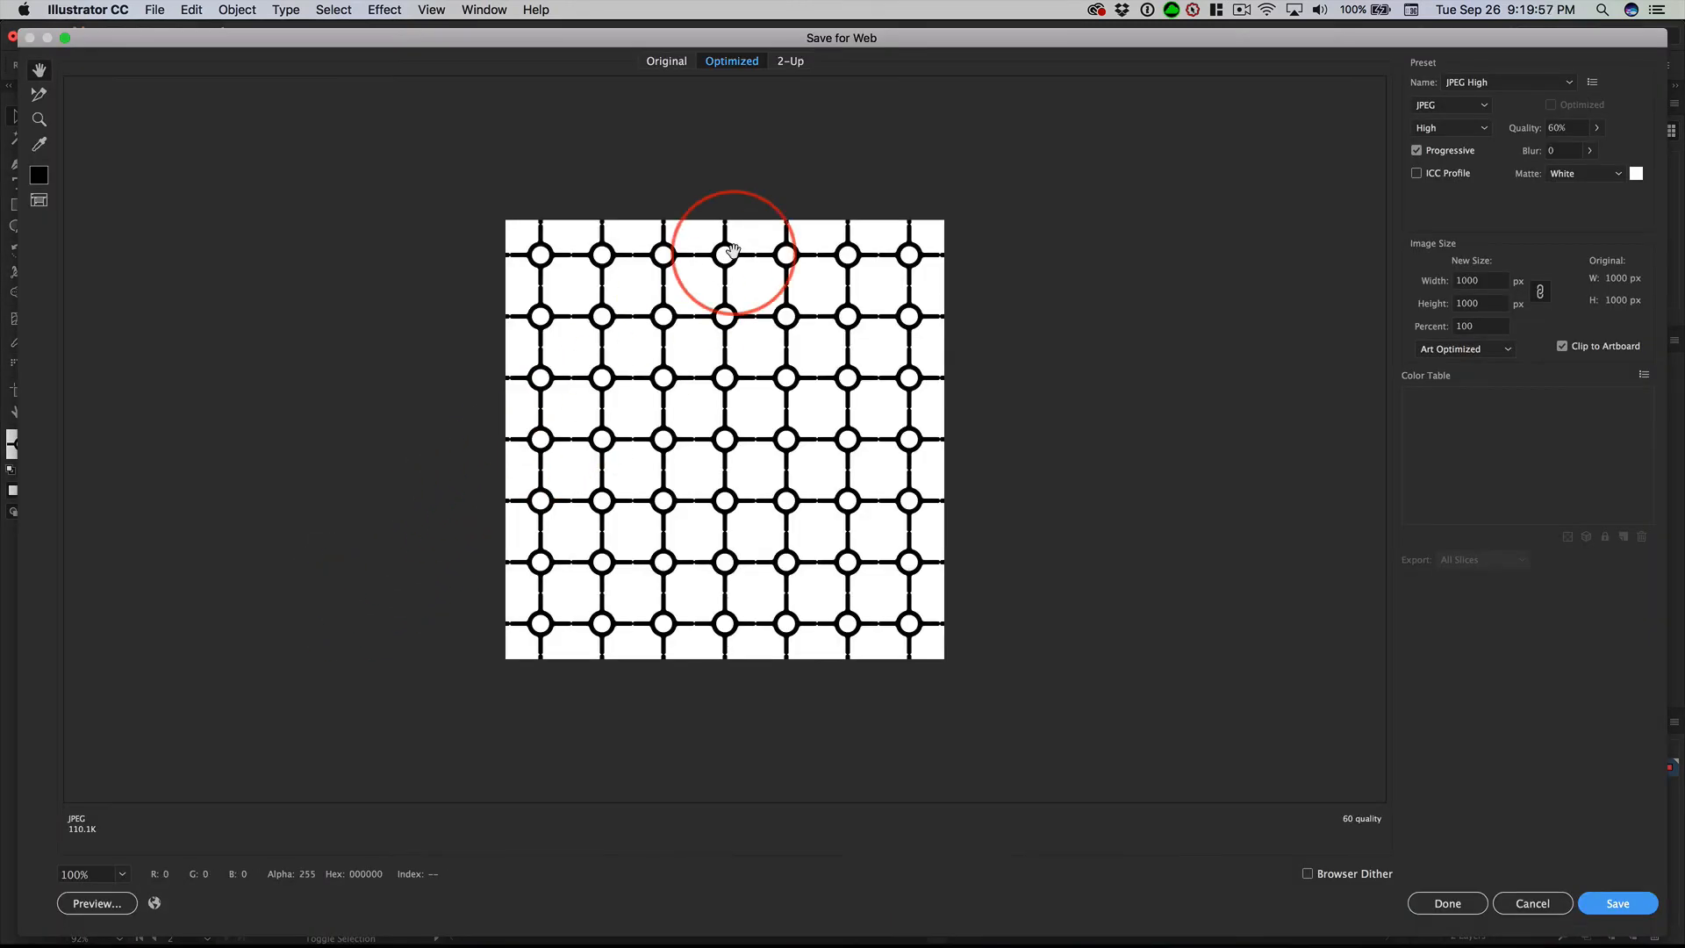
key("Return")
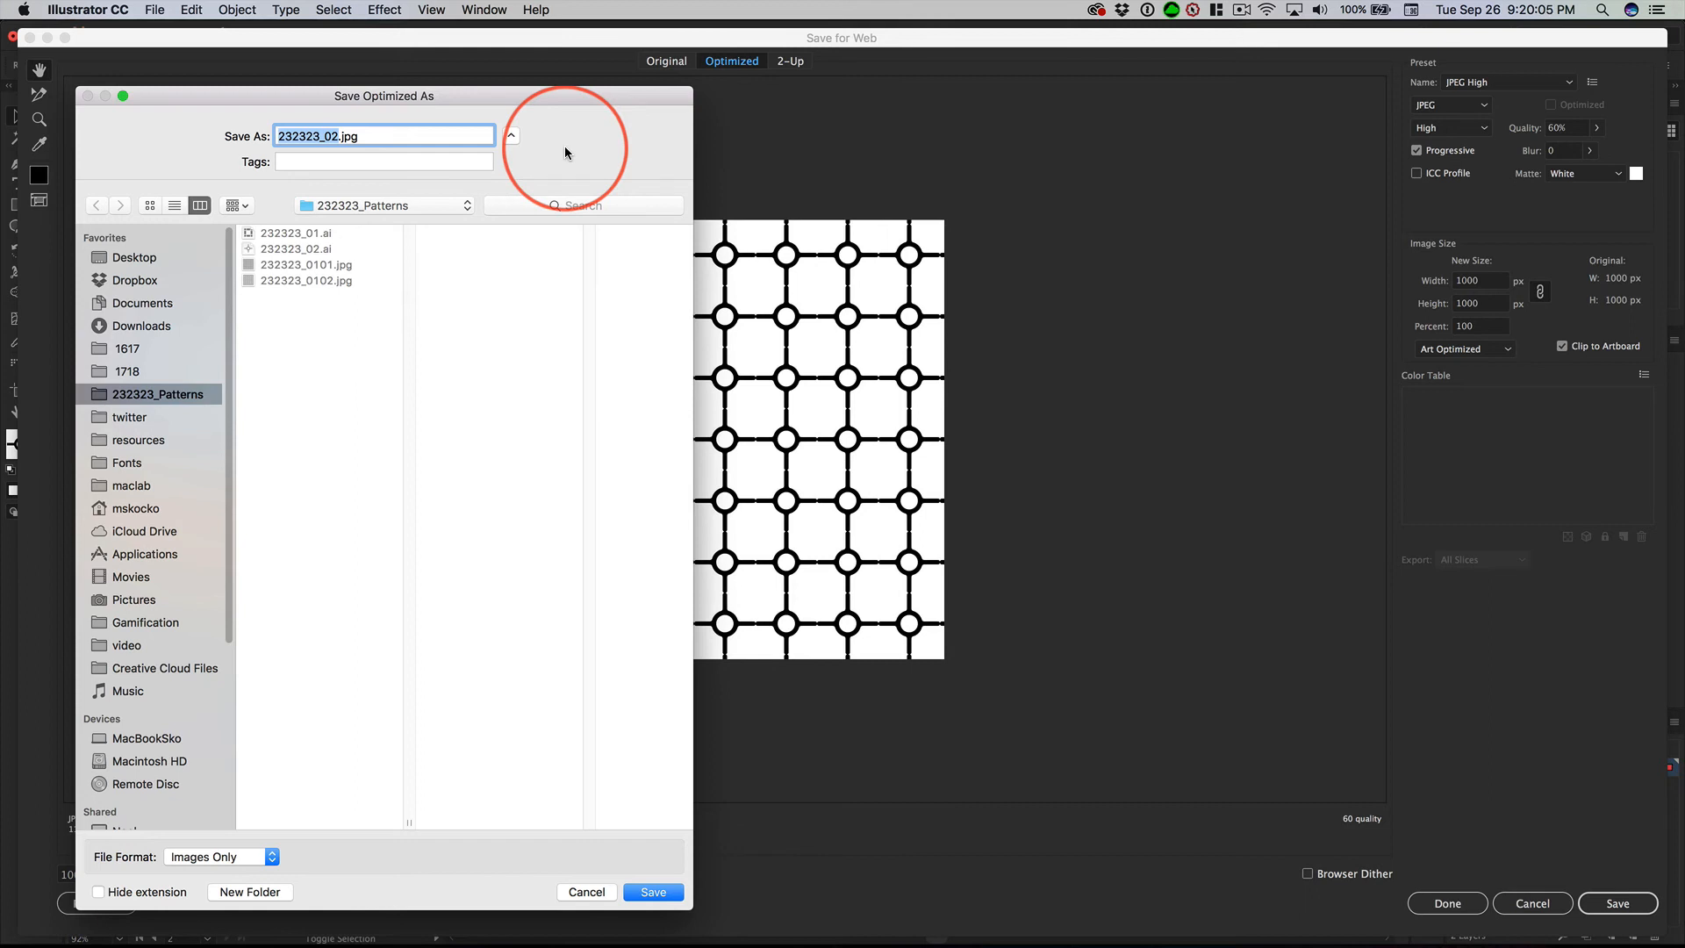
key("Right")
type("01")
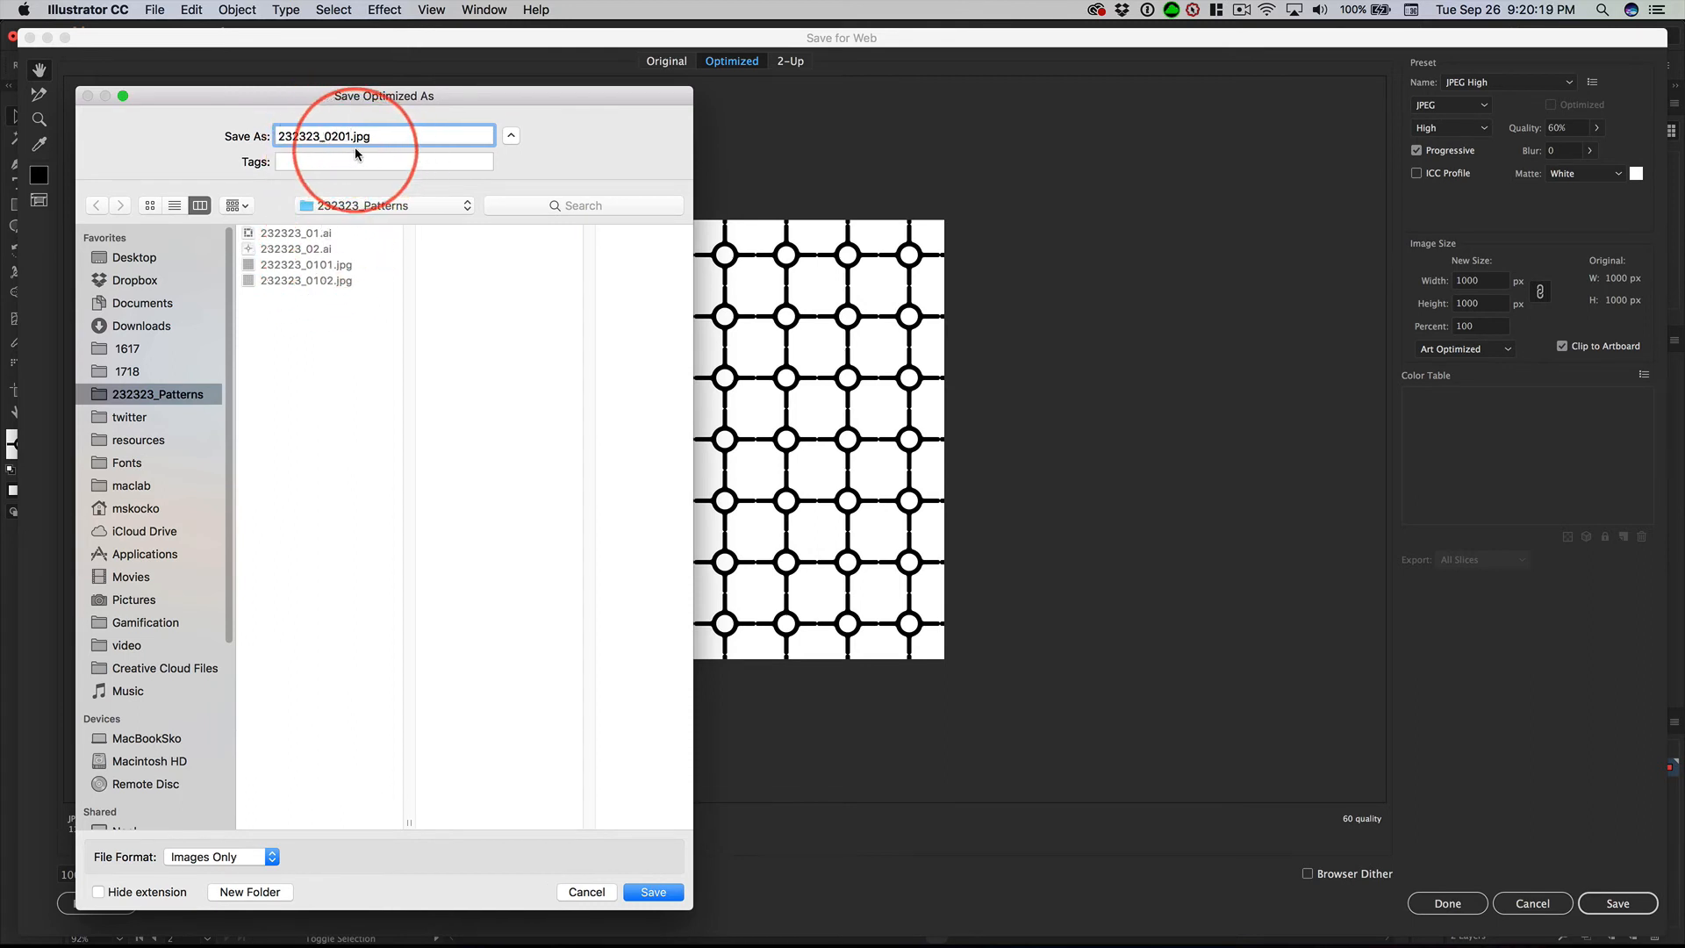
left_click(663, 905)
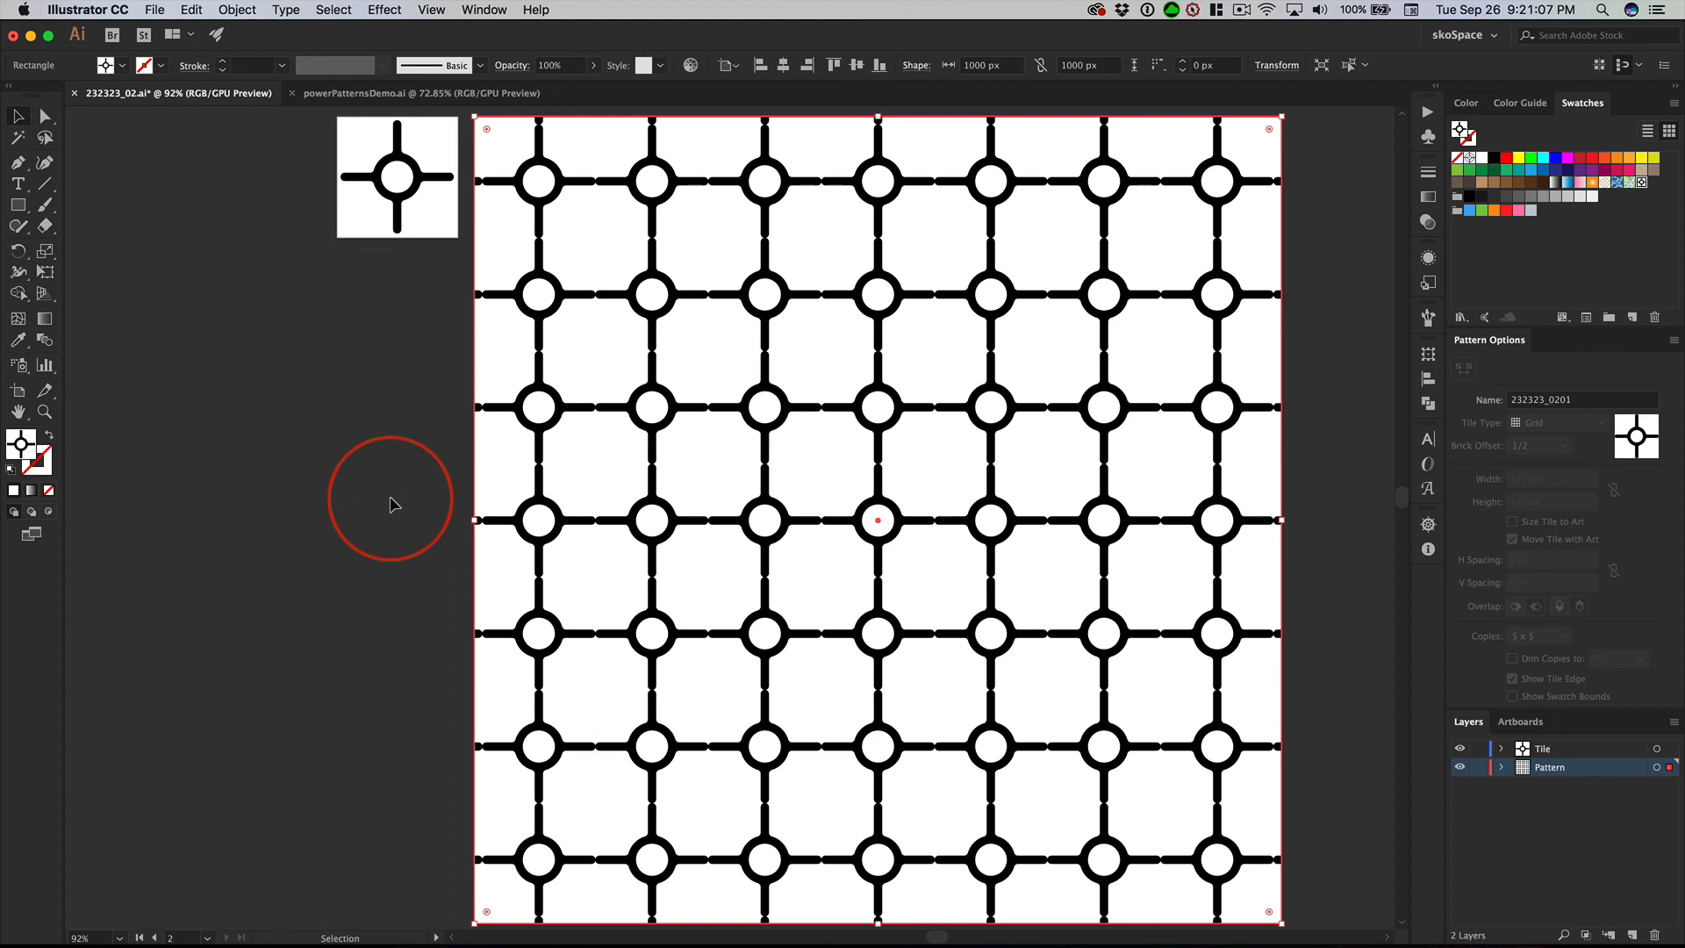
key("super+s")
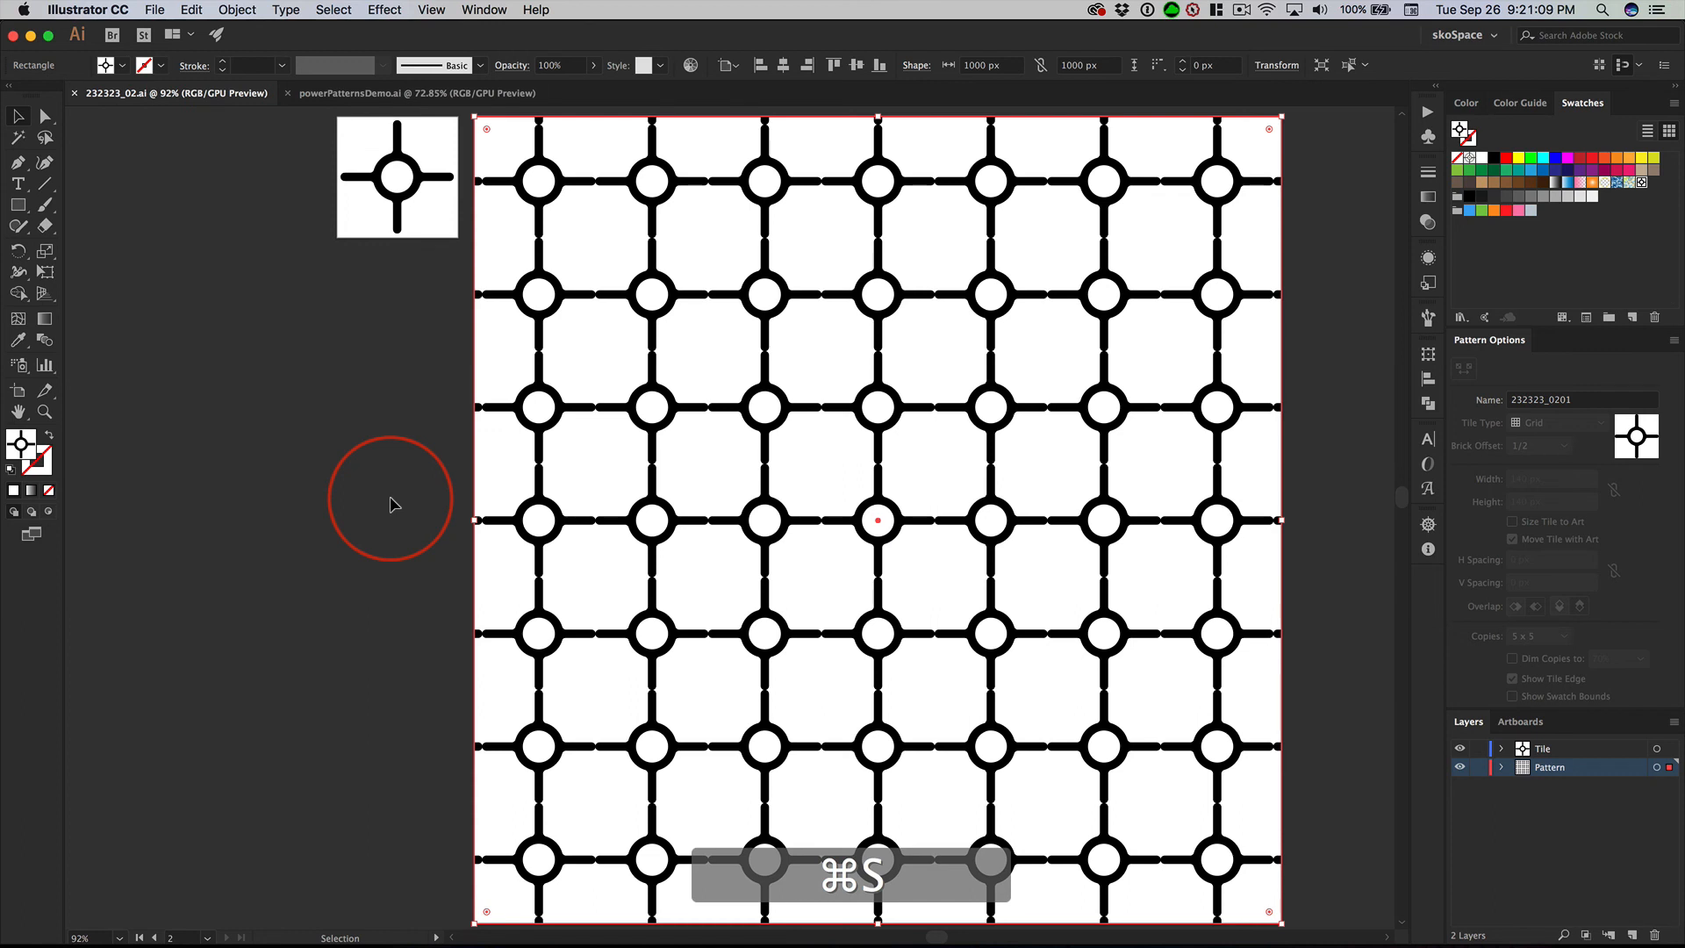